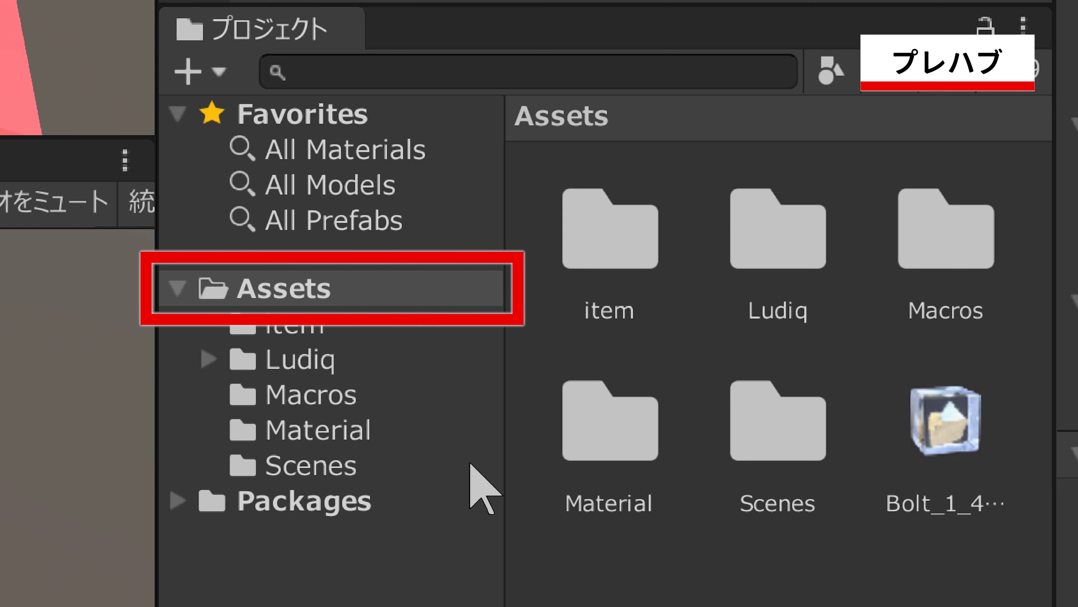
Add a new folder under Assets and name it Prefab.
left_click(361, 295)
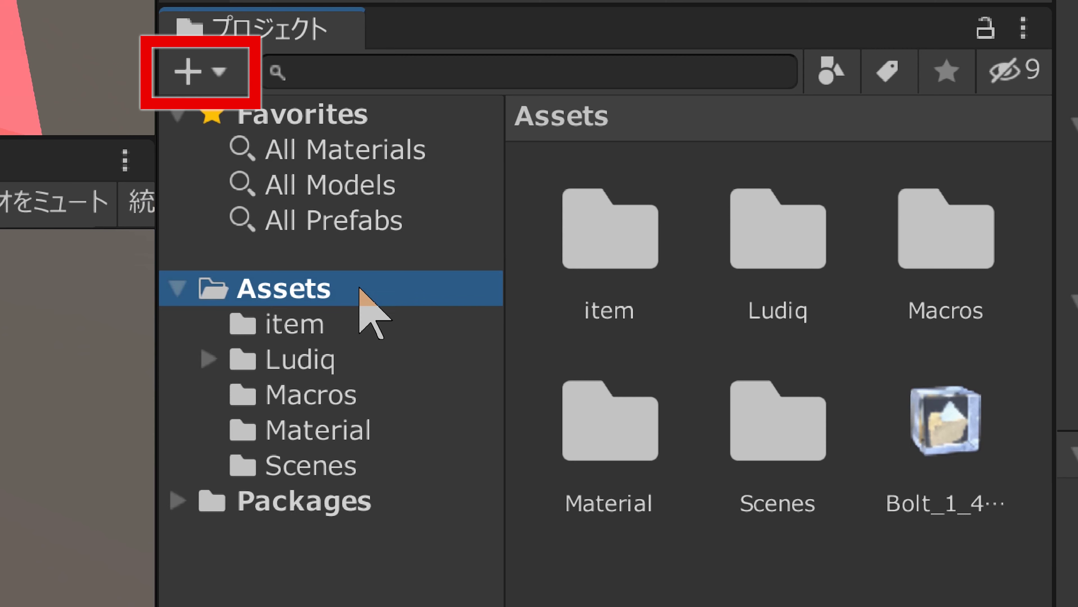
left_click(220, 75)
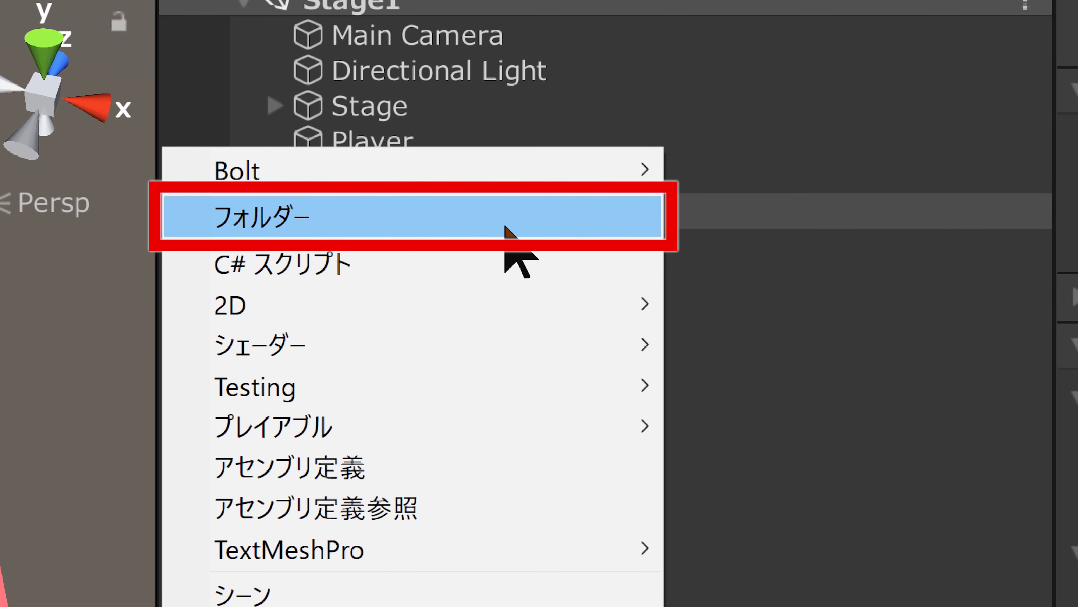
left_click(505, 226)
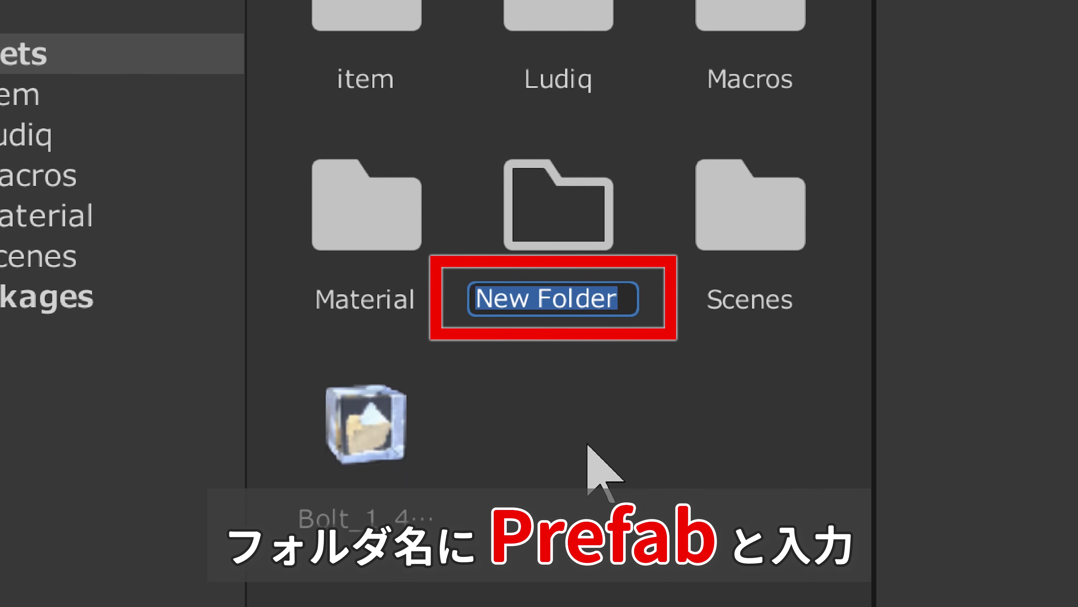
key("BackSpace")
type("Prefab")
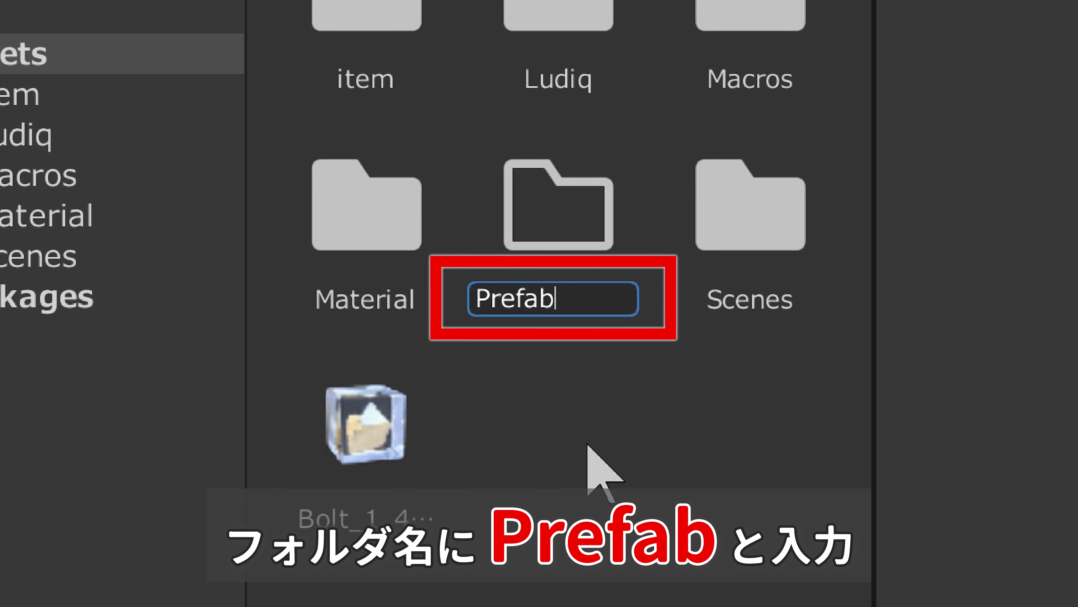
key("Return")
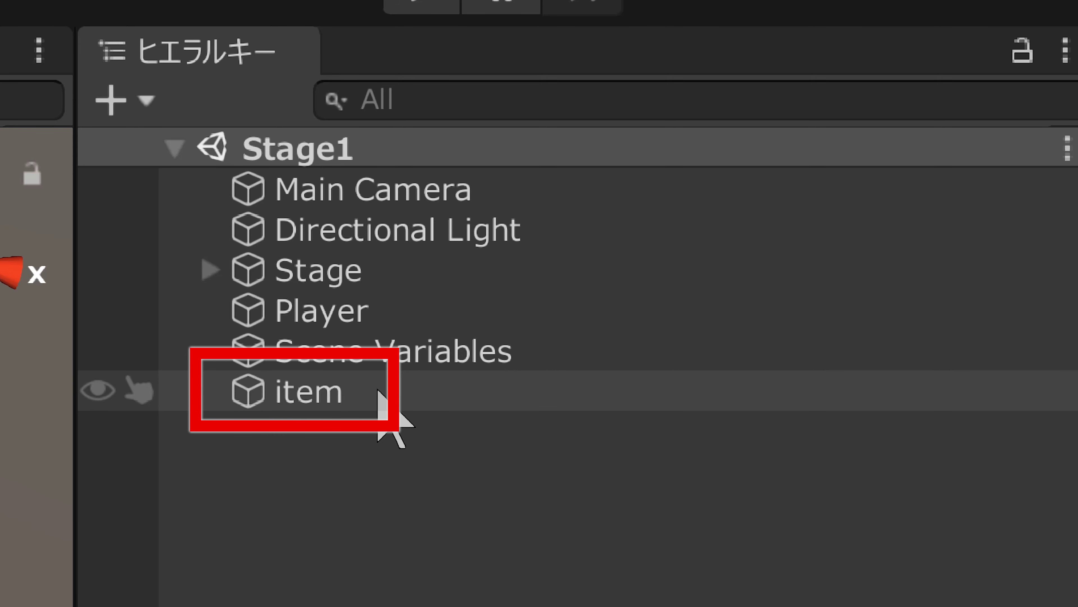
Drag the scene's item object into the Prefab folder to save it as an item prefab.
left_click(378, 390)
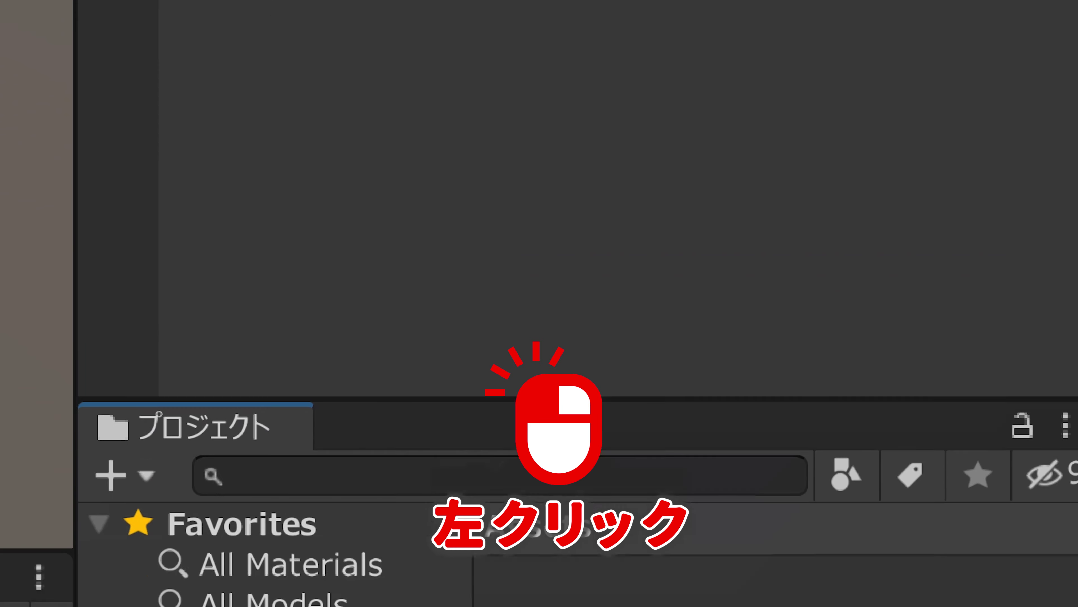
left_click_drag(378, 390, 735, 362)
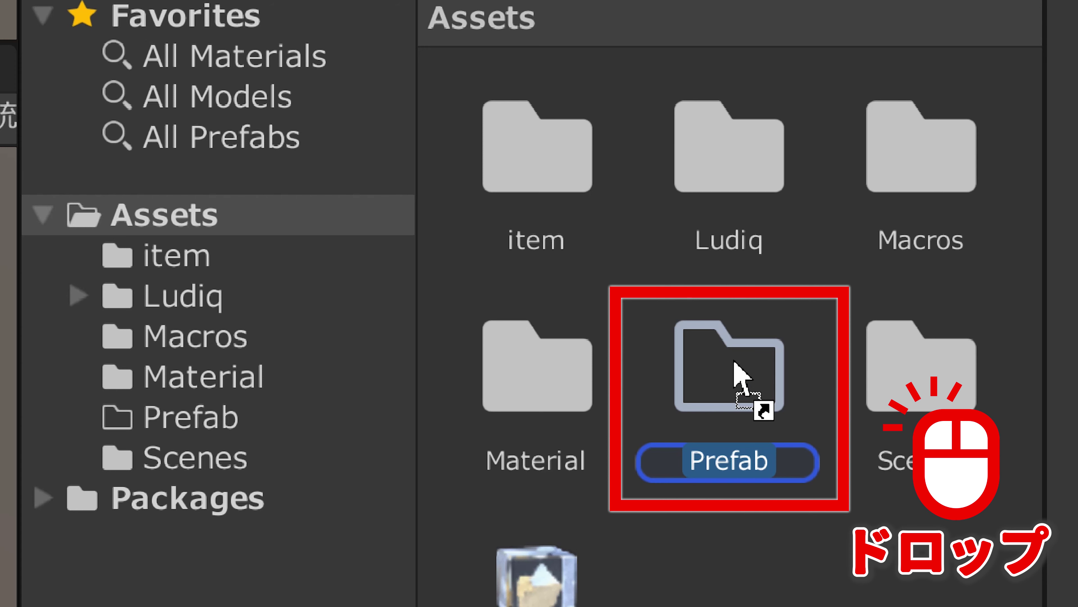
left_click_drag(734, 362, 734, 366)
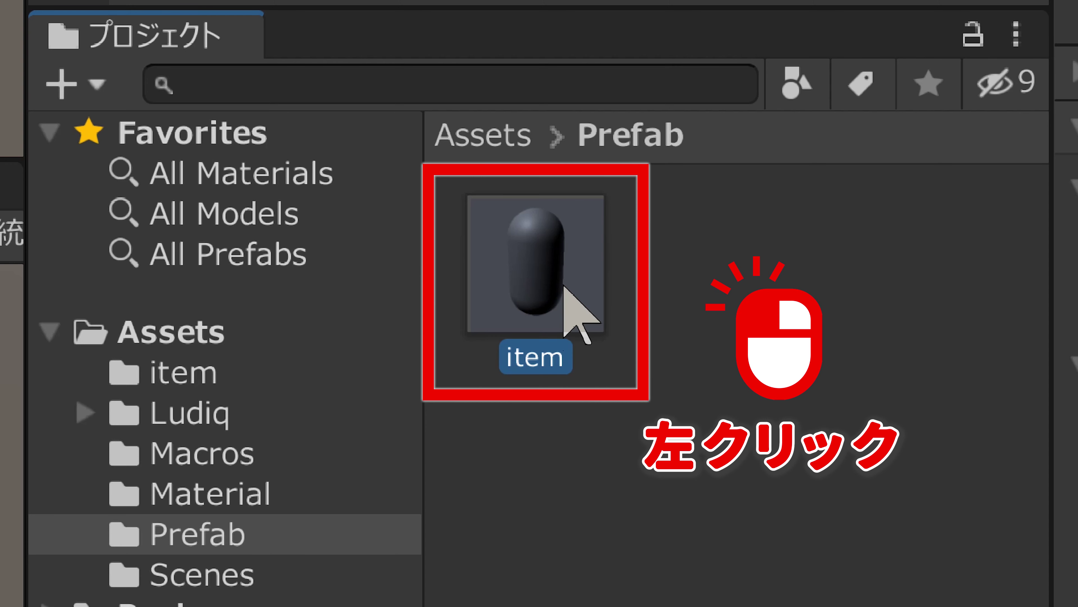
Drop a second item prefab instance, item (1), into the scene and slide it right along X.
left_click_drag(564, 297, 335, 336)
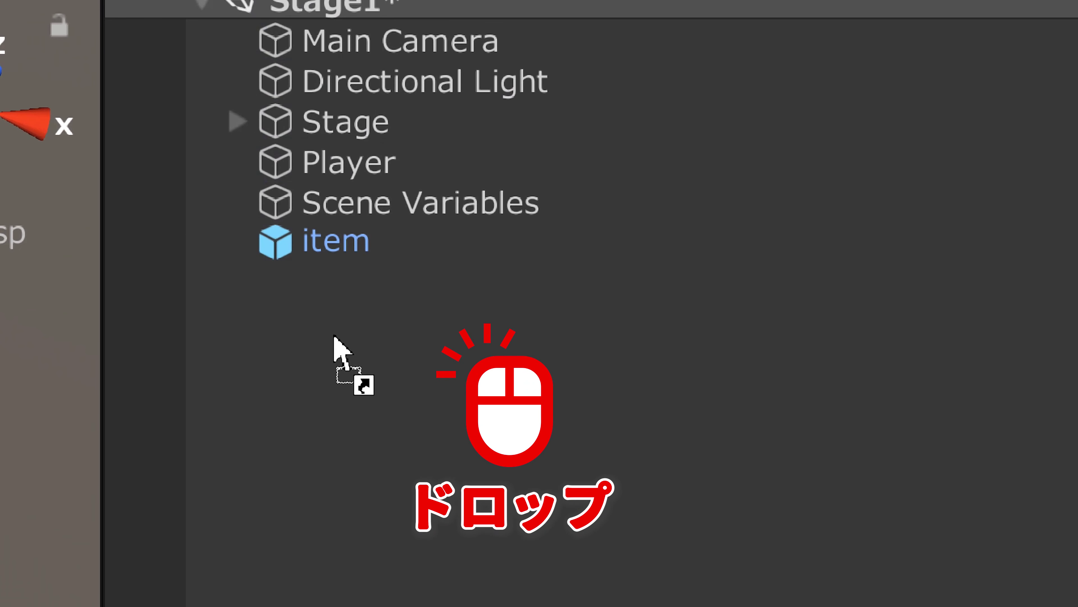
left_click_drag(334, 335, 335, 337)
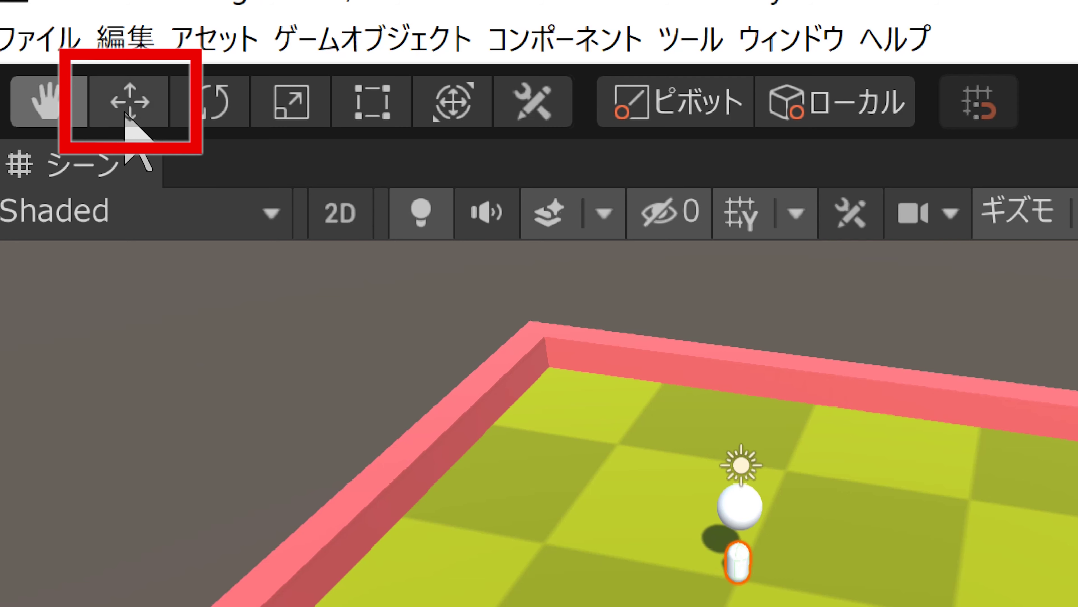
left_click(127, 106)
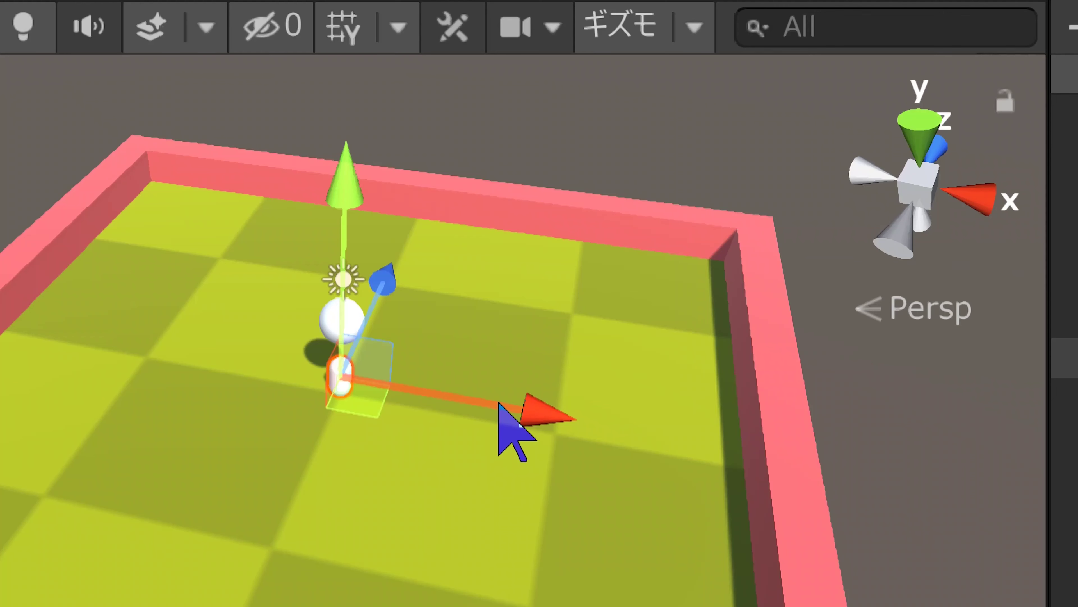
mouse_move(426, 411)
left_mouse_down()
mouse_move(477, 399)
mouse_move(615, 422)
left_mouse_up()
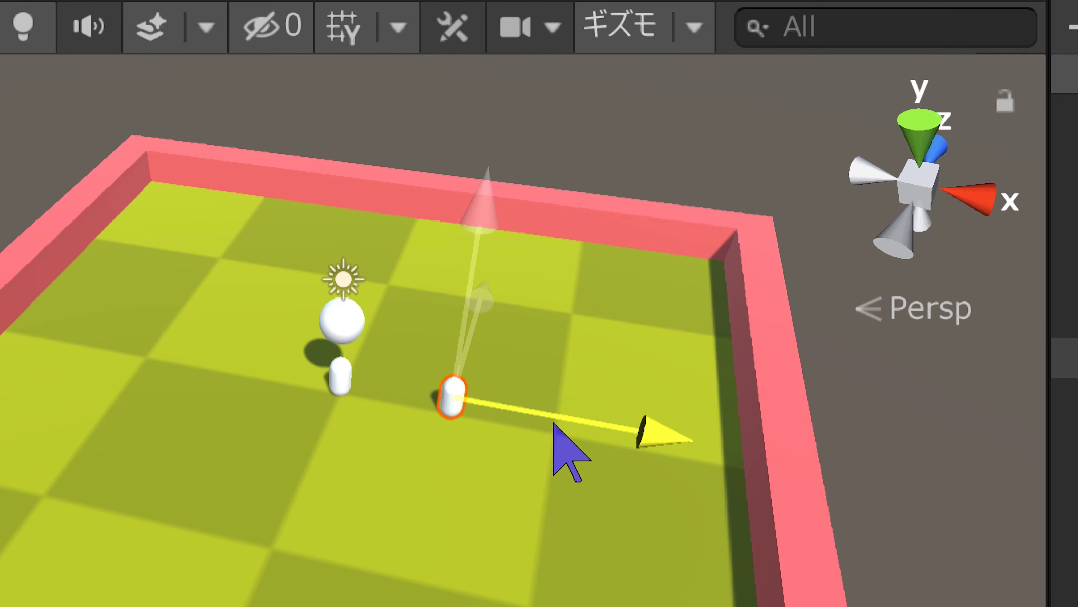
left_click_drag(615, 422, 621, 441)
scroll(619, 536, "up", 3)
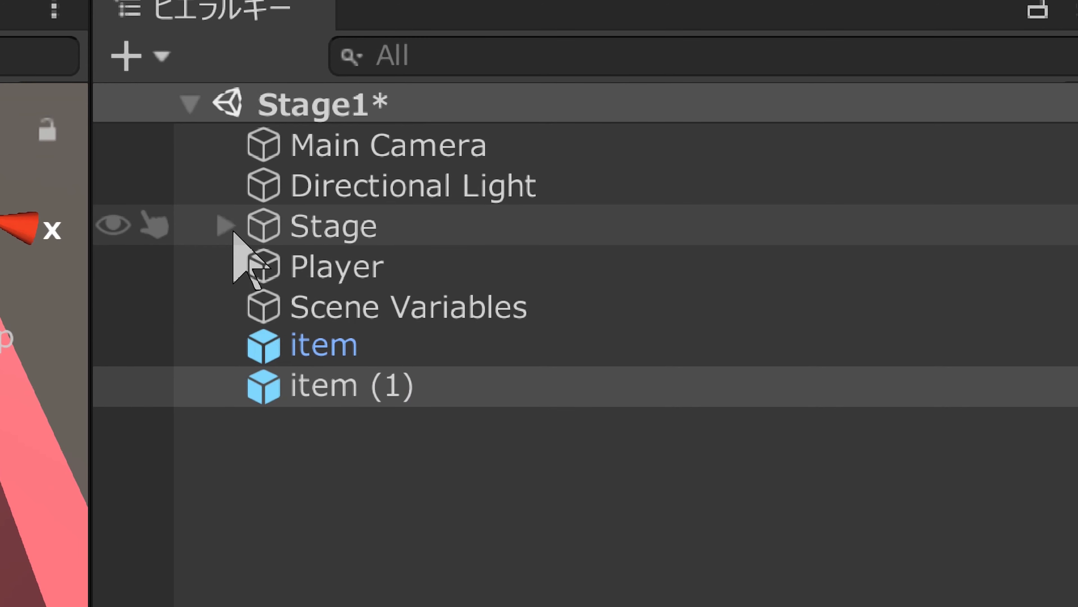
left_click(226, 225)
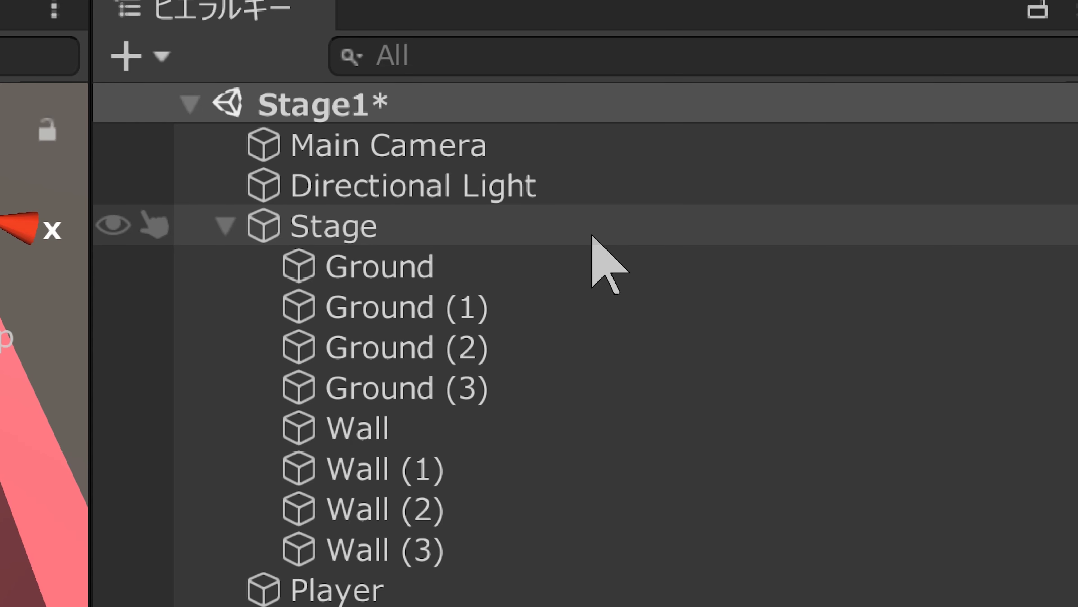
right_click(542, 274)
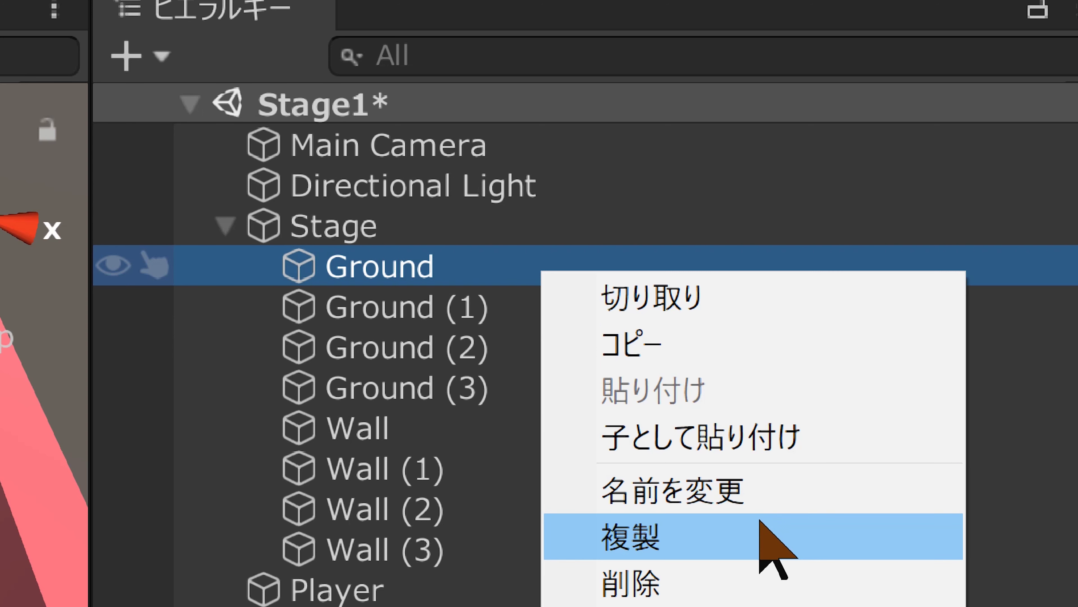
left_click(754, 495)
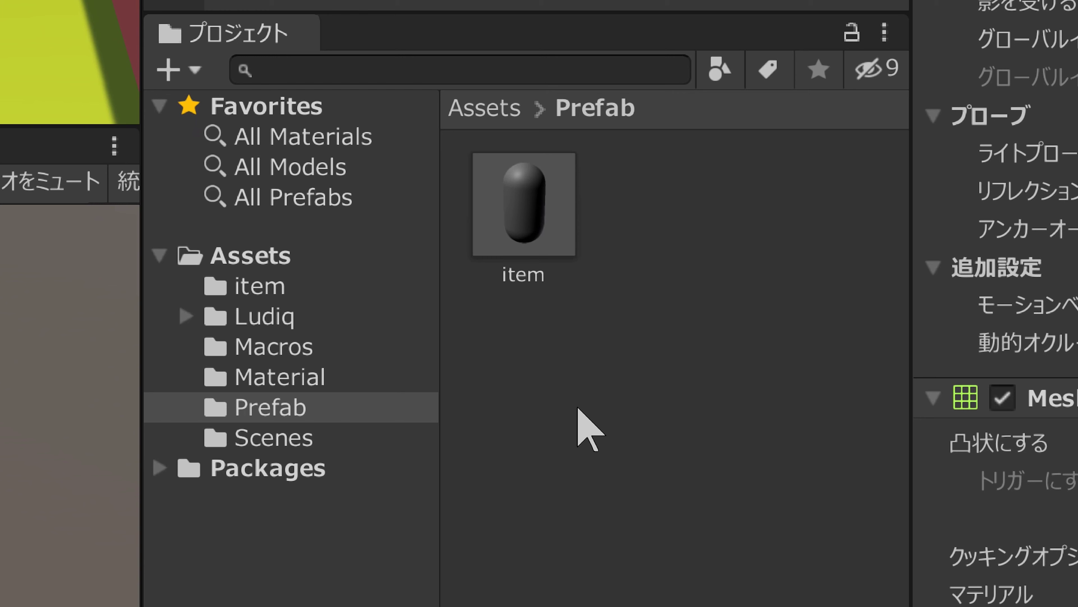
Drag three more item prefab copies onto the board as item (2), item (3) and item (4).
left_click(543, 228)
left_click_drag(543, 228, 367, 339)
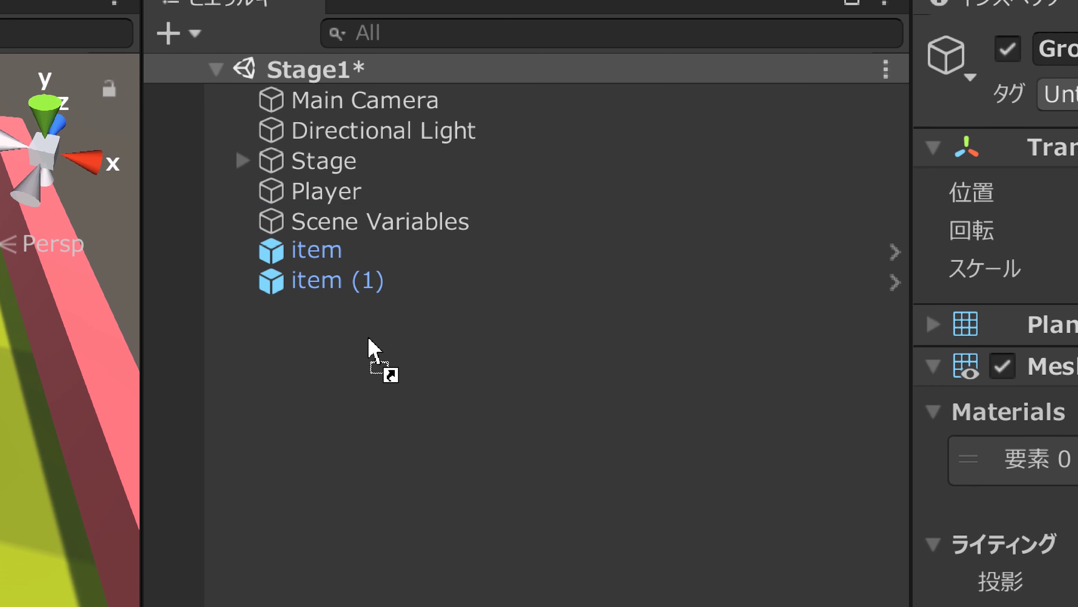
left_click_drag(367, 338, 367, 338)
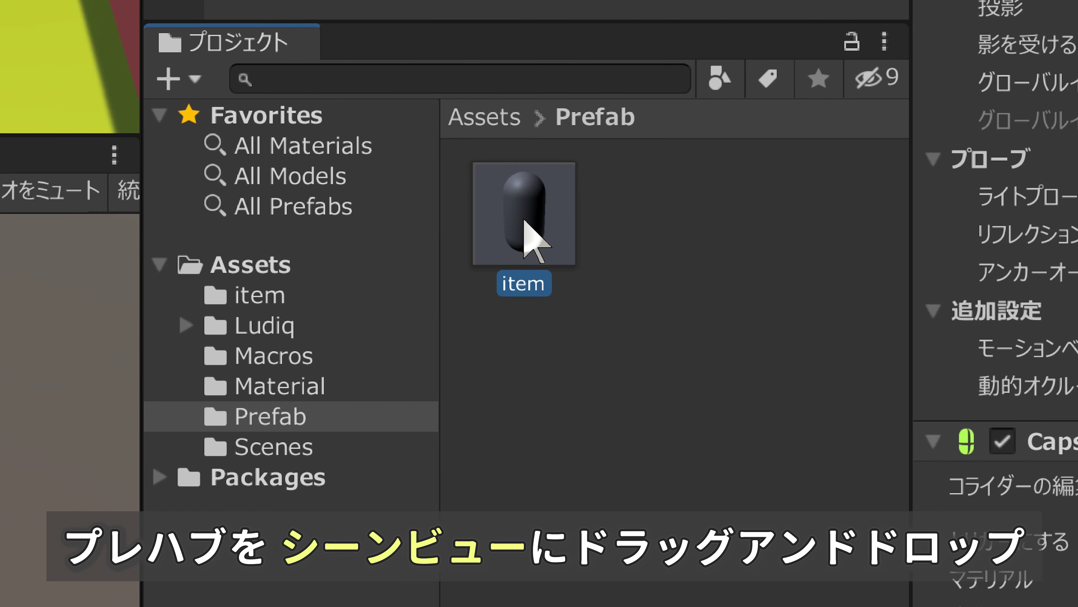
mouse_move(528, 238)
left_mouse_down()
mouse_move(149, 65)
mouse_move(247, 332)
left_mouse_up()
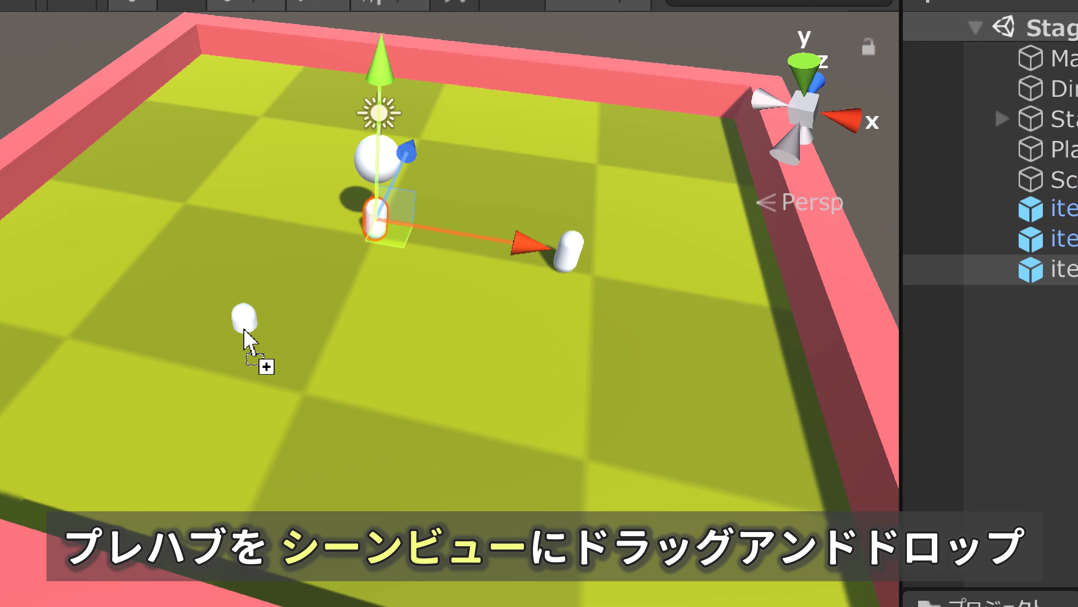
left_click_drag(246, 329, 239, 302)
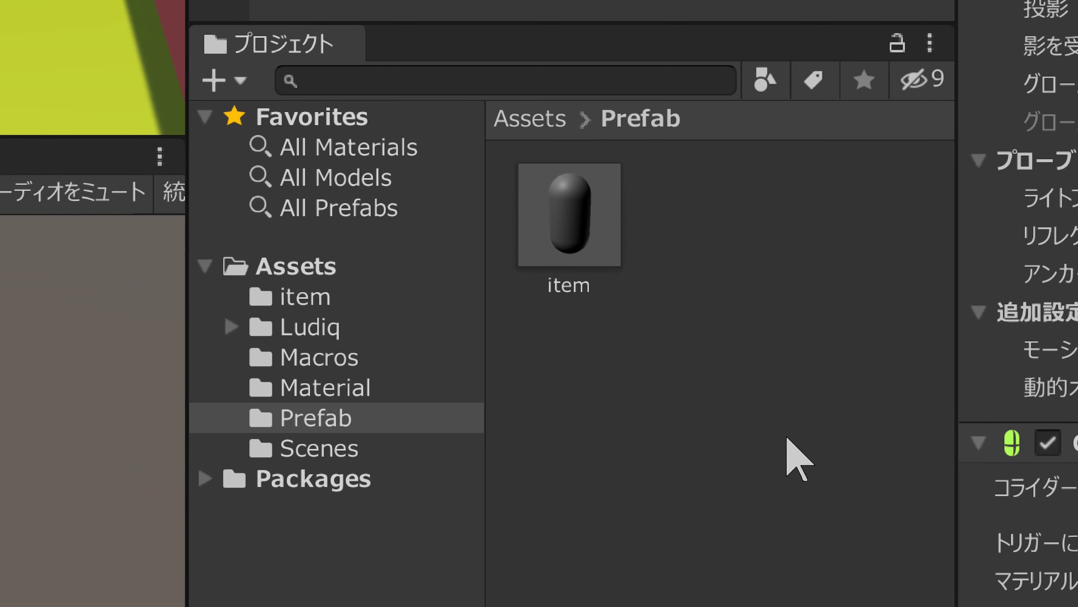
left_click(562, 203)
left_click_drag(506, 175, 307, 322)
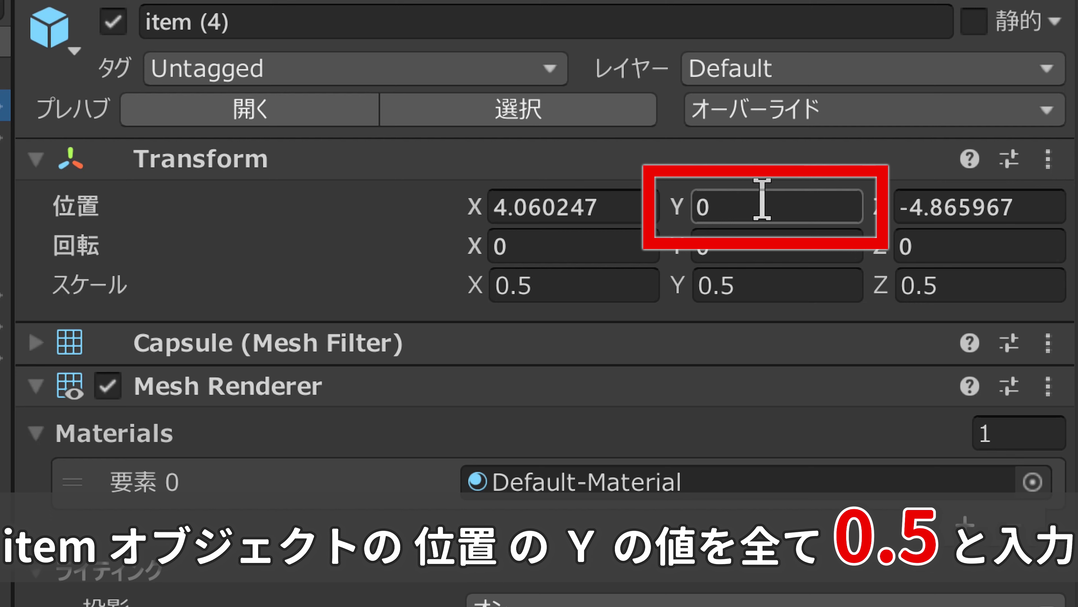
Enter Position Y 0.5 for item (4) and item (3), then go through item, item (1) and item (2).
left_click(763, 199)
type("0.5")
key("Return")
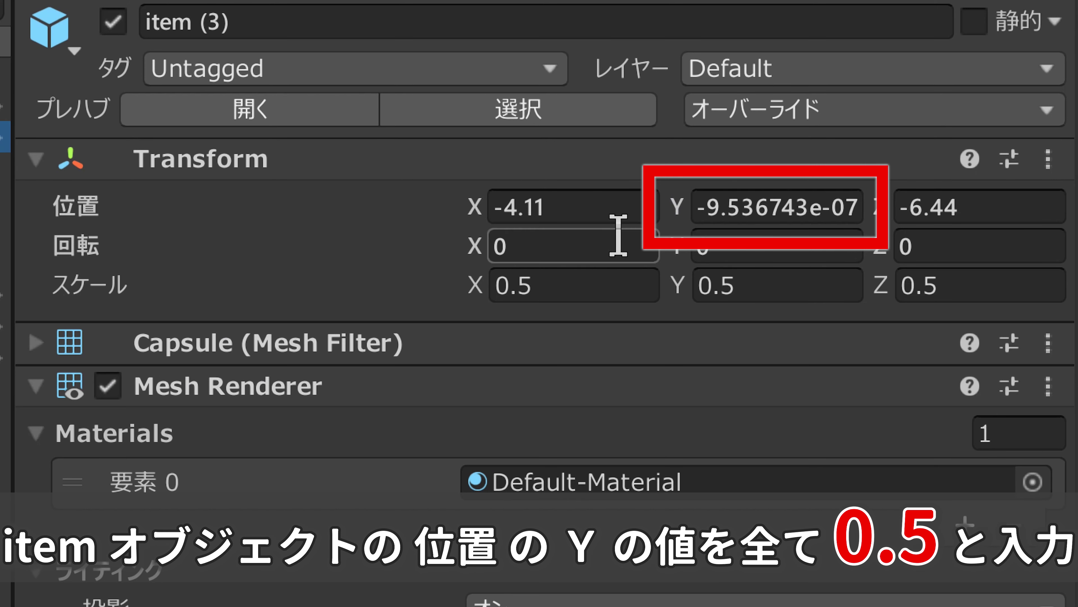
left_click(768, 212)
type("0.")
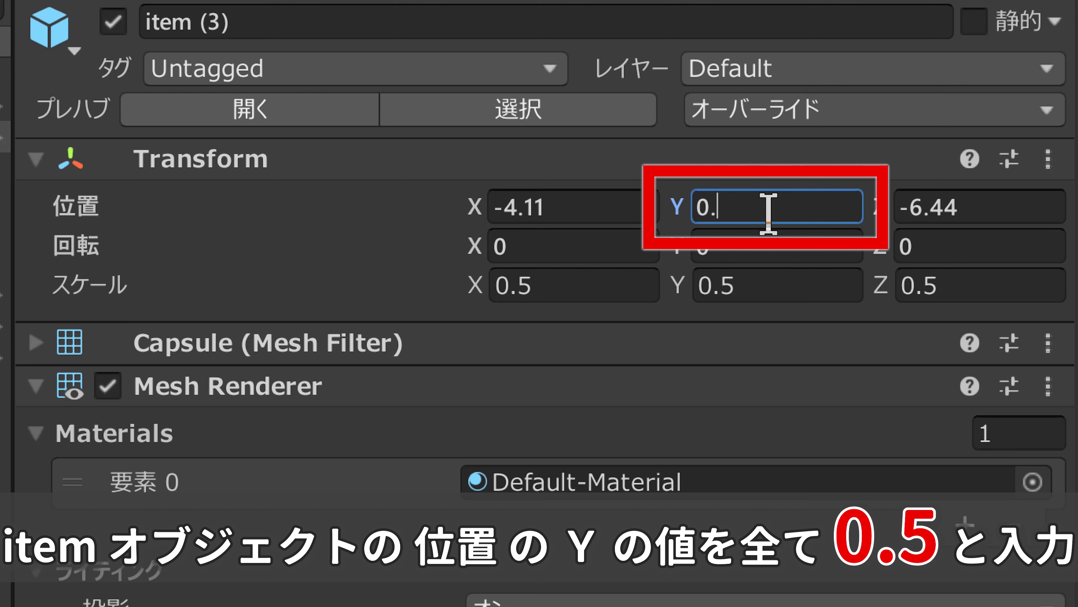
type("5")
left_click(5, 294)
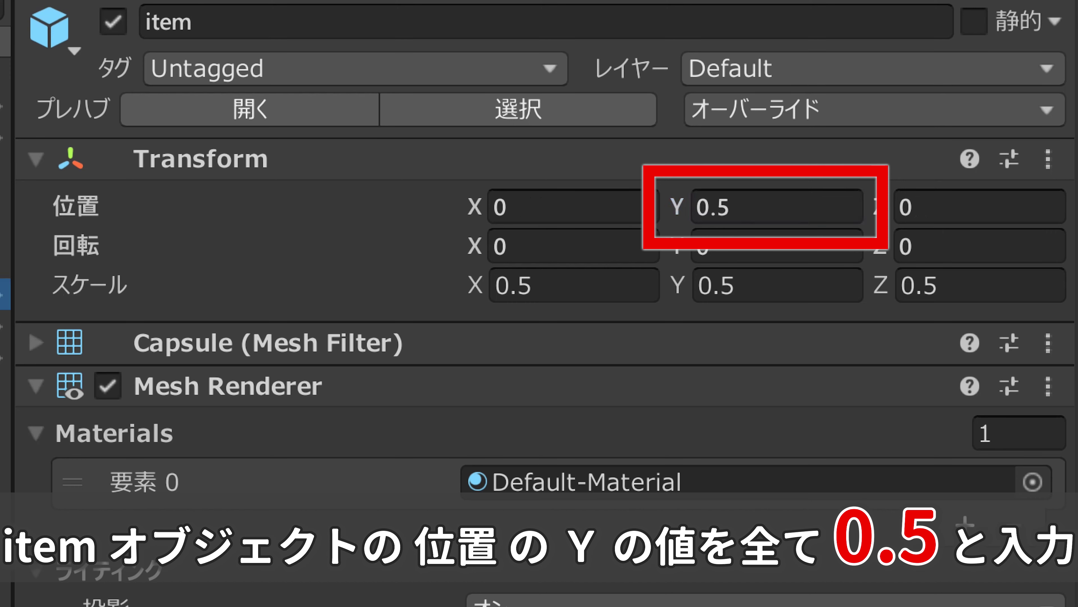
left_click(5, 325)
left_click(5, 358)
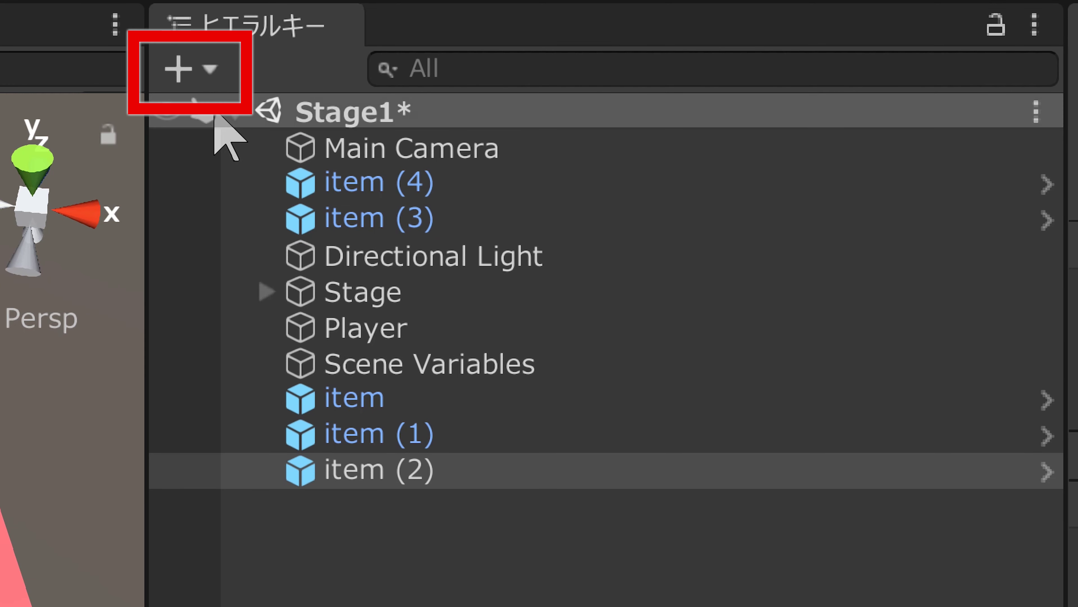
Create an empty game object named Items in the Hierarchy.
left_click(206, 80)
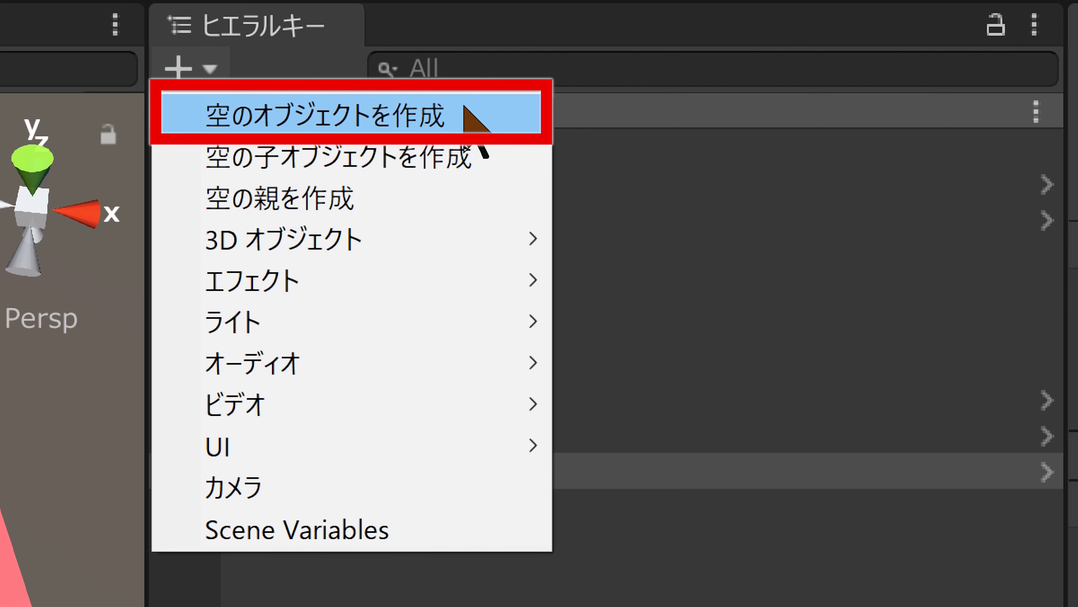
left_click(464, 108)
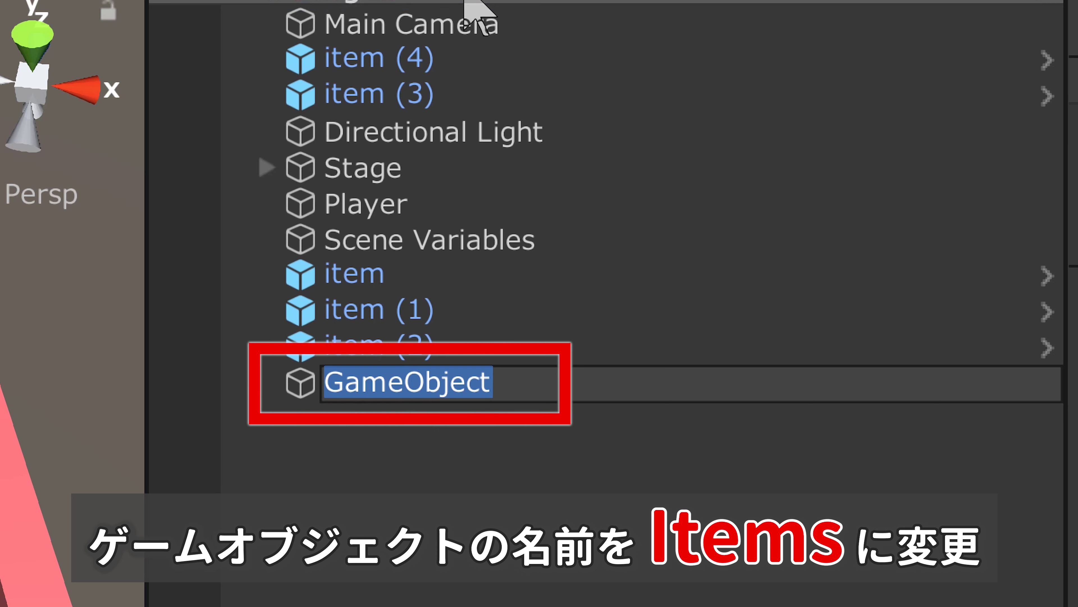
key("BackSpace")
type("Items")
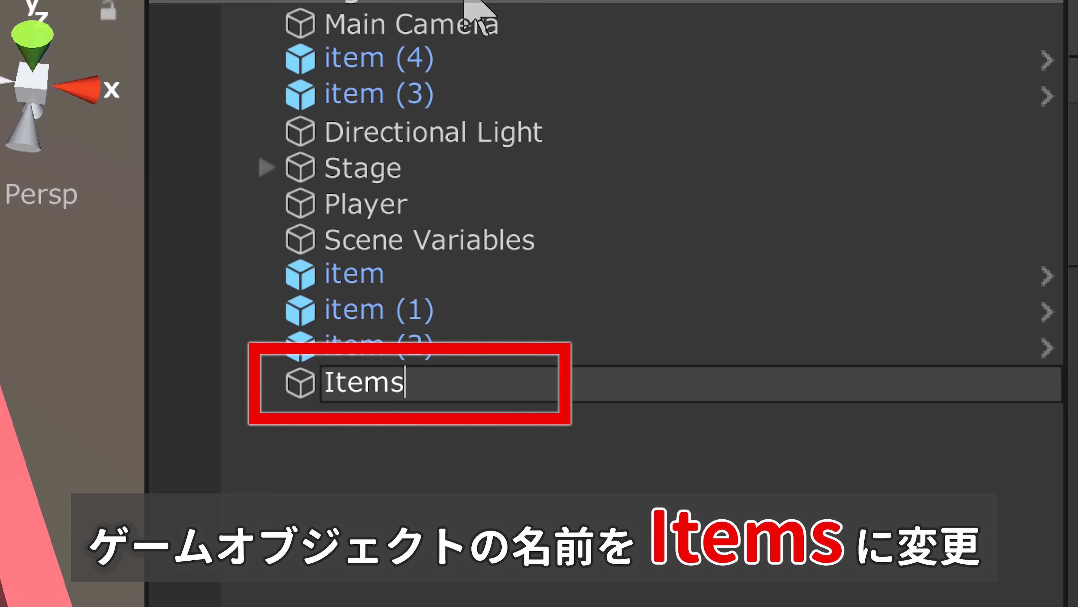
key("Return")
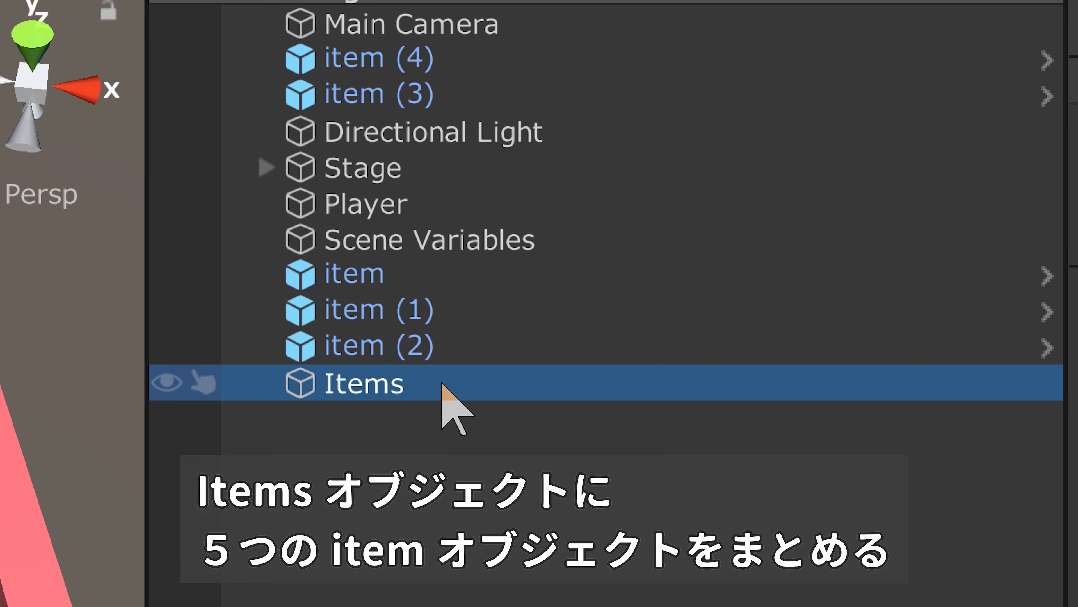
Parent item, item (1), item (2), item (3) and item (4) under Items.
left_click(428, 272)
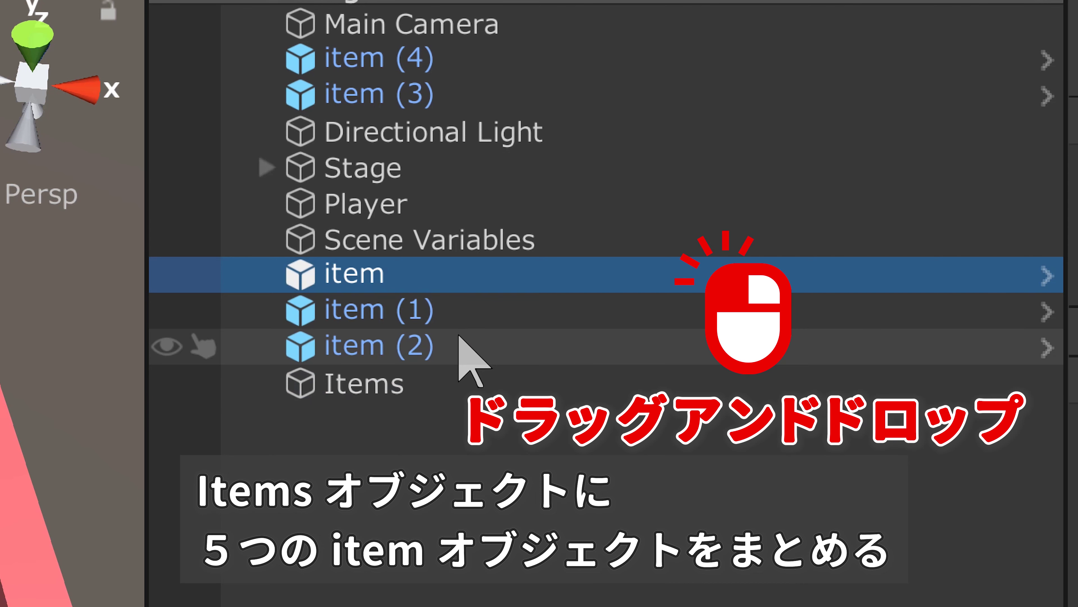
left_click(459, 335, "shift")
left_click_drag(464, 313, 470, 384)
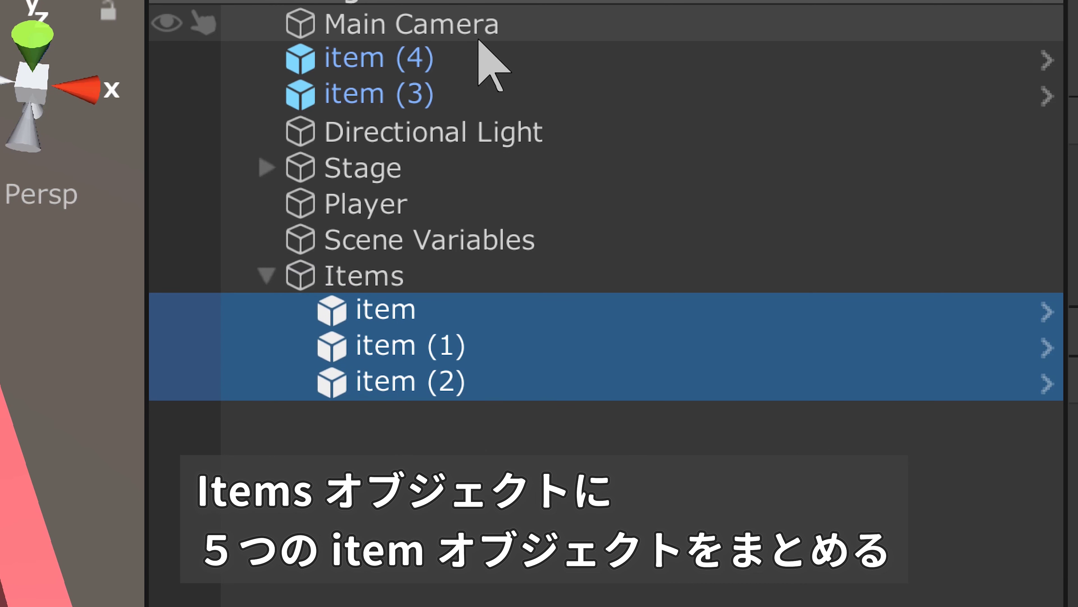
left_click(477, 60)
left_click(475, 93, "shift")
left_click_drag(478, 77, 508, 275)
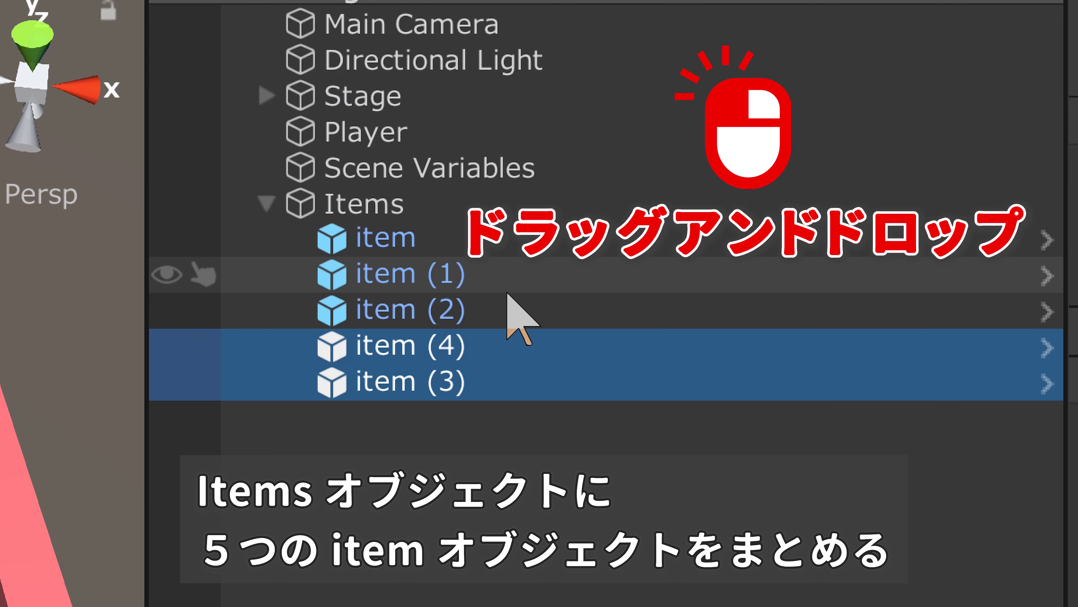
left_click(539, 540)
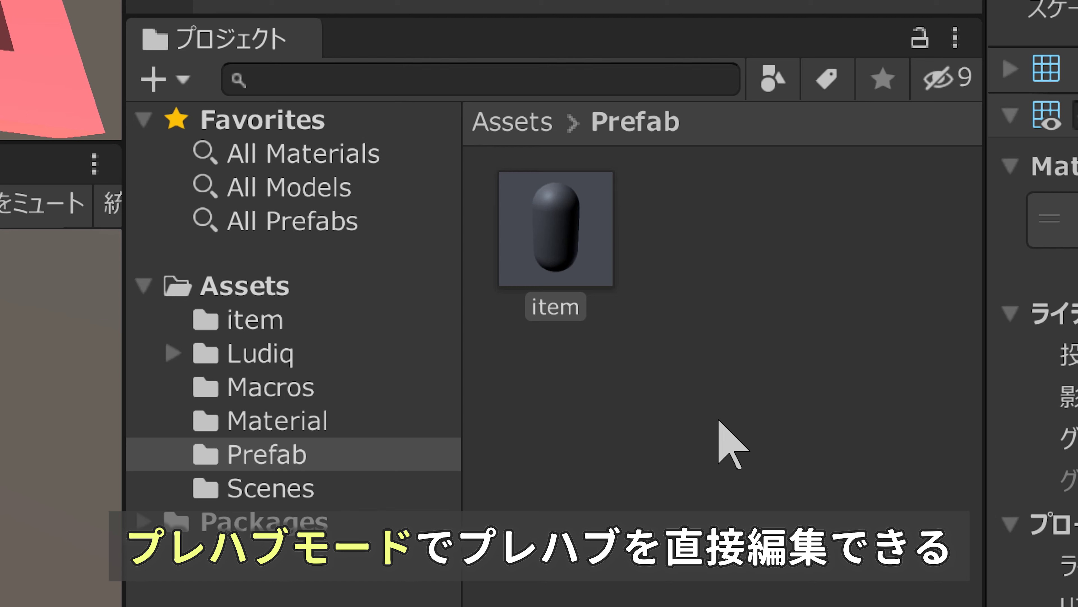
Open the item prefab from the Prefab folder in prefab mode, then exit back to the scene.
left_click(566, 246)
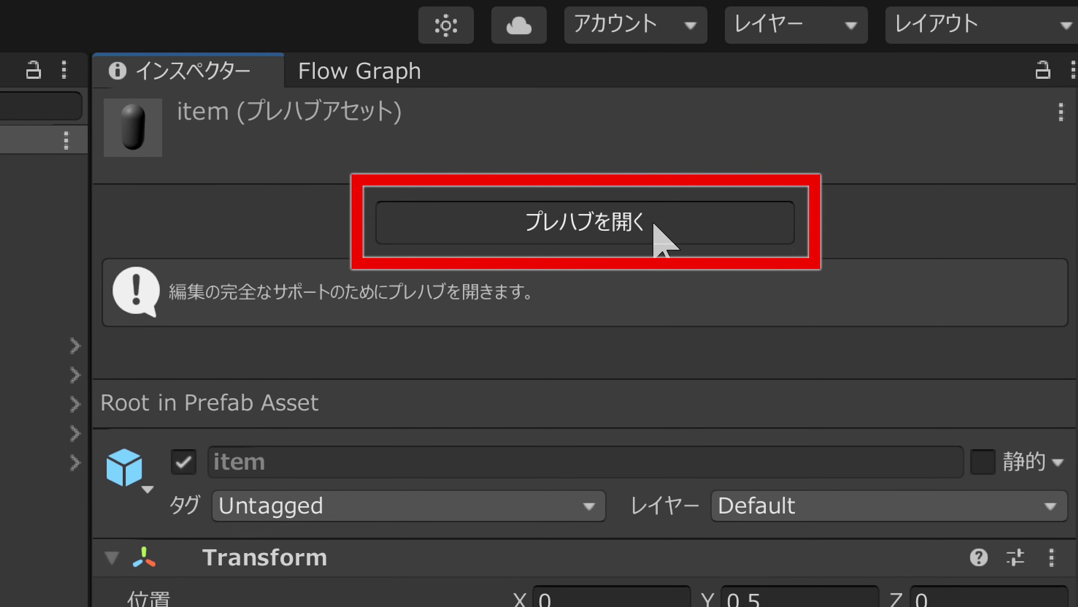
left_click(654, 225)
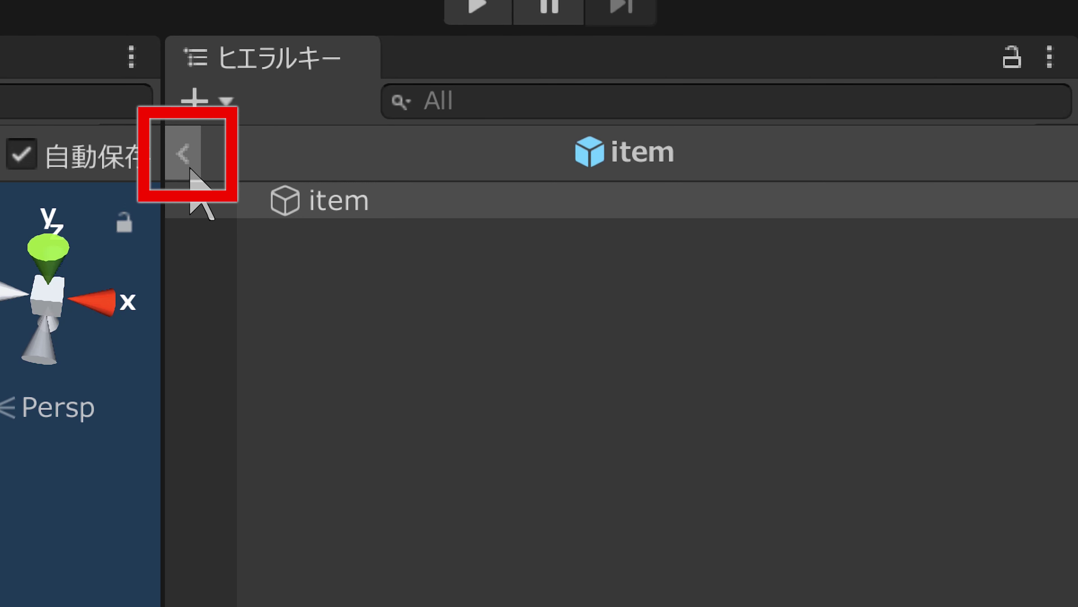
left_click(183, 154)
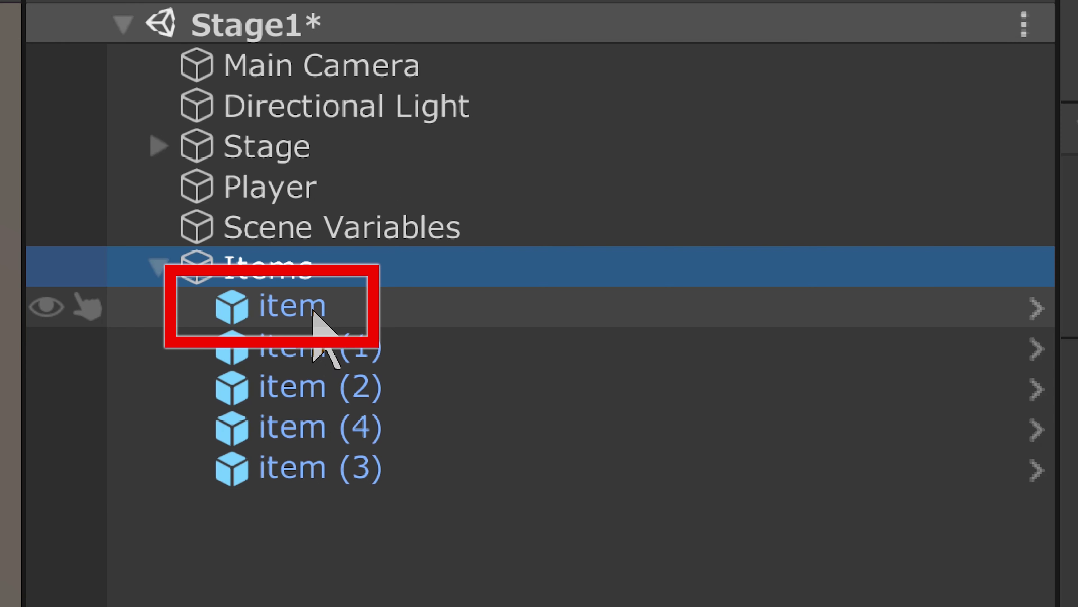
Select the original item object in the Stage1 scene.
left_click(398, 279)
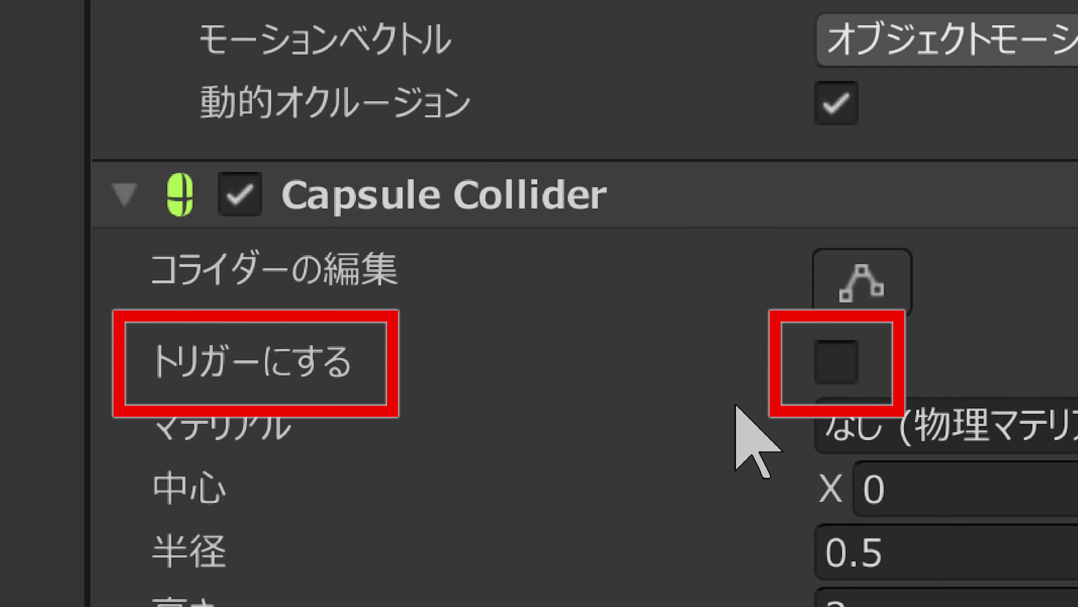
Turn on Is Trigger for the item's Capsule Collider.
left_click(832, 373)
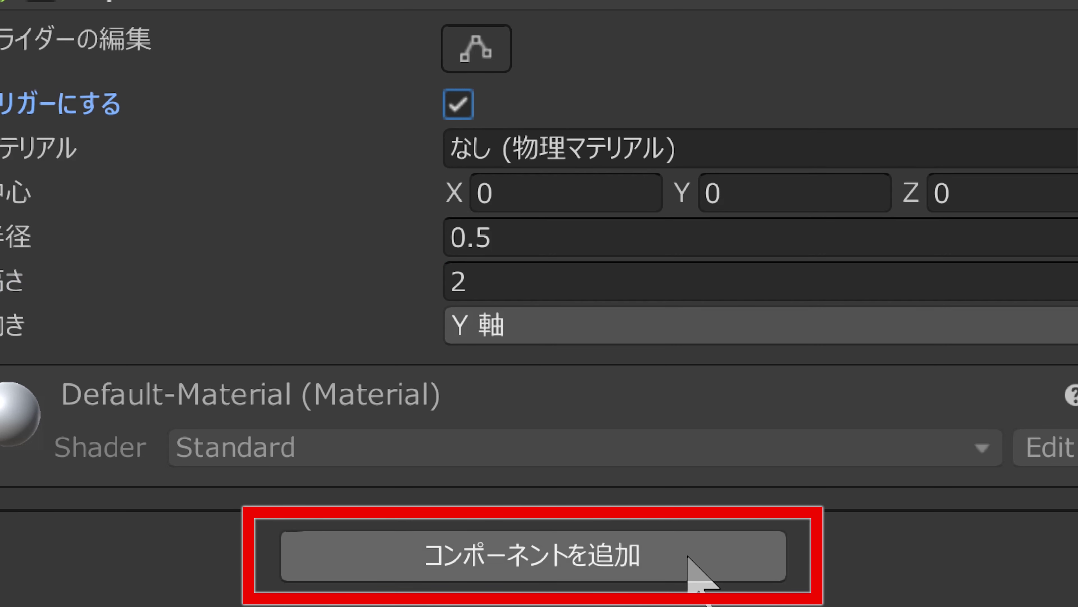
Add a Bolt Flow Machine component to the item object.
left_click(688, 556)
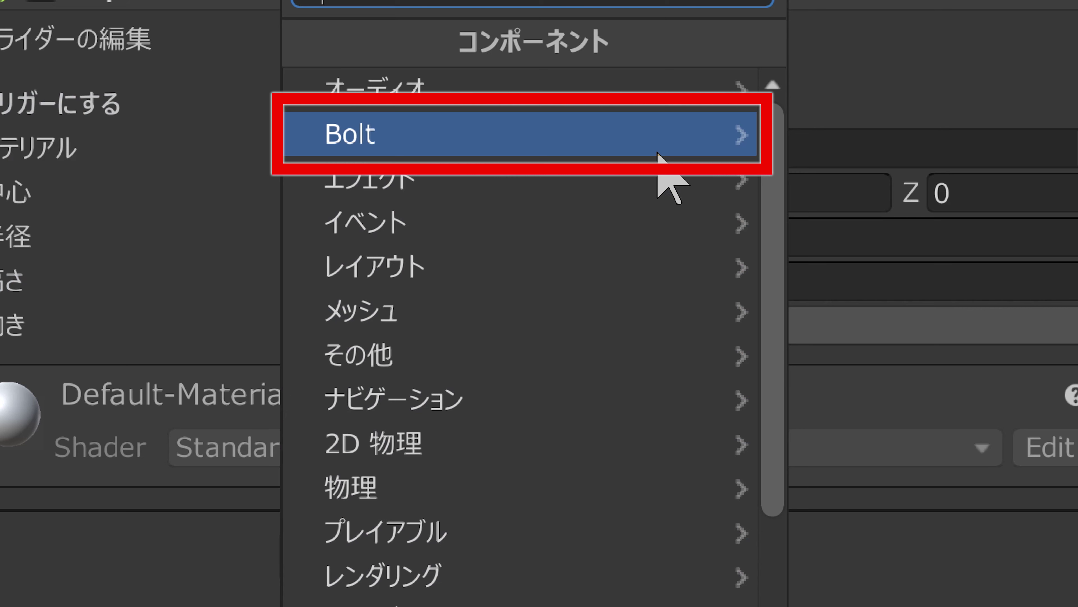
left_click(657, 153)
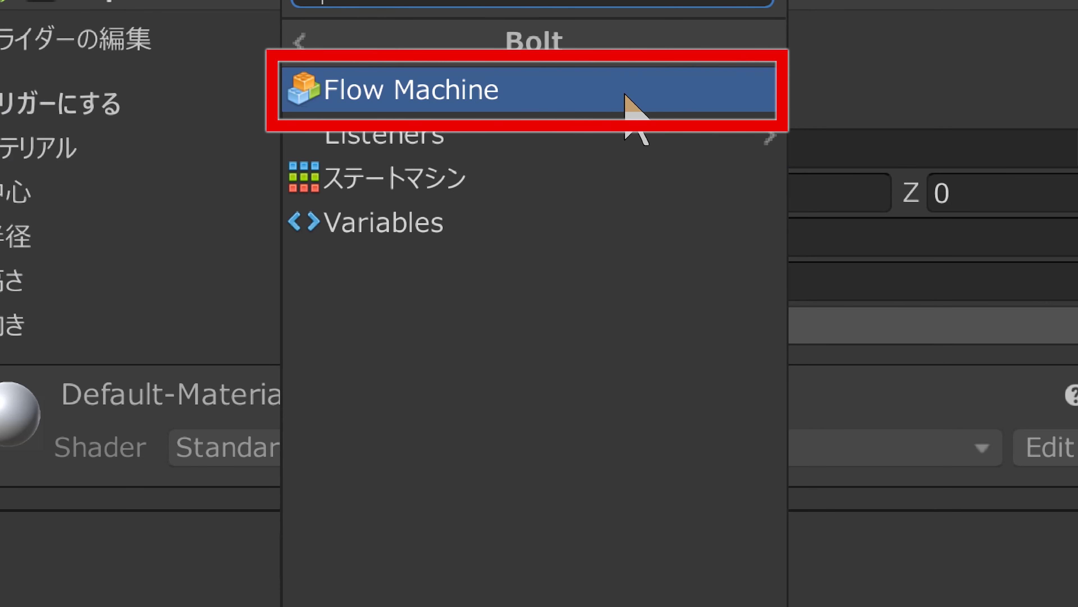
left_click(625, 95)
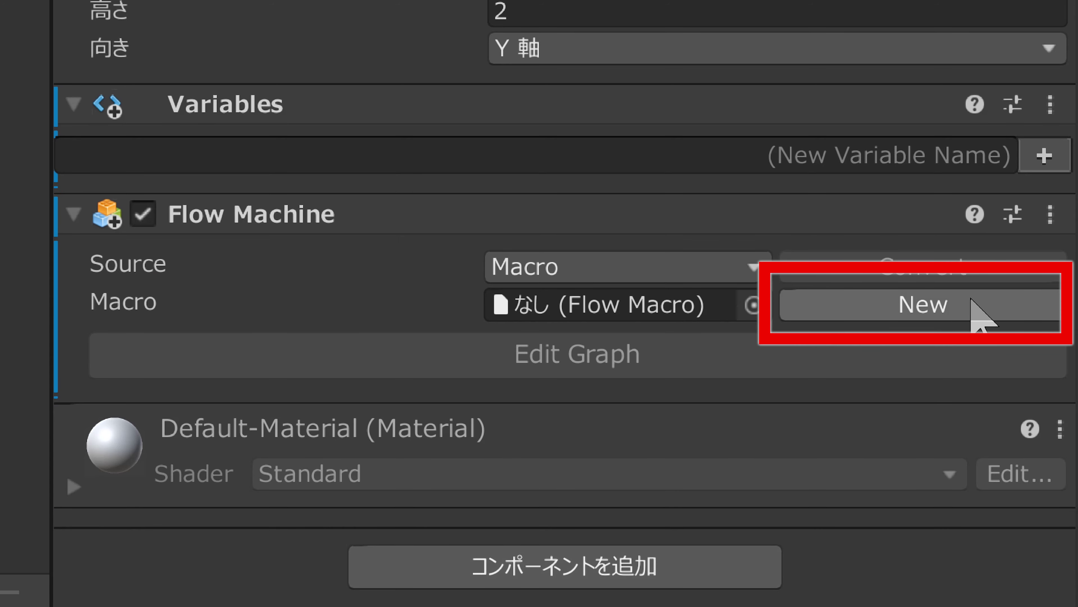
Create a new flow macro saved as 'Item' in Assets/Macros for the item's Flow Machine.
left_click(971, 299)
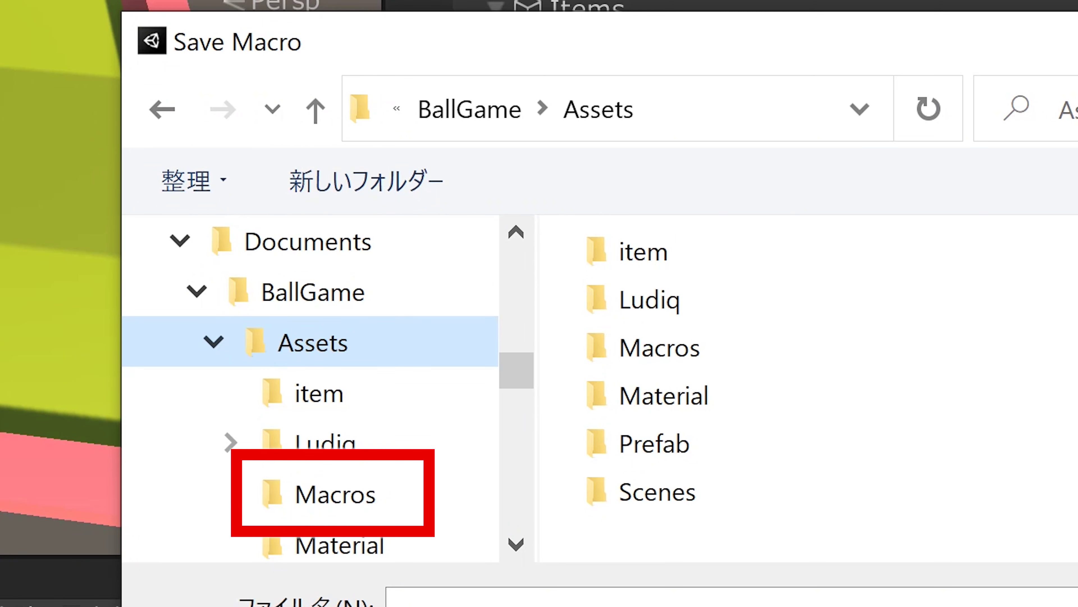
left_click(388, 504)
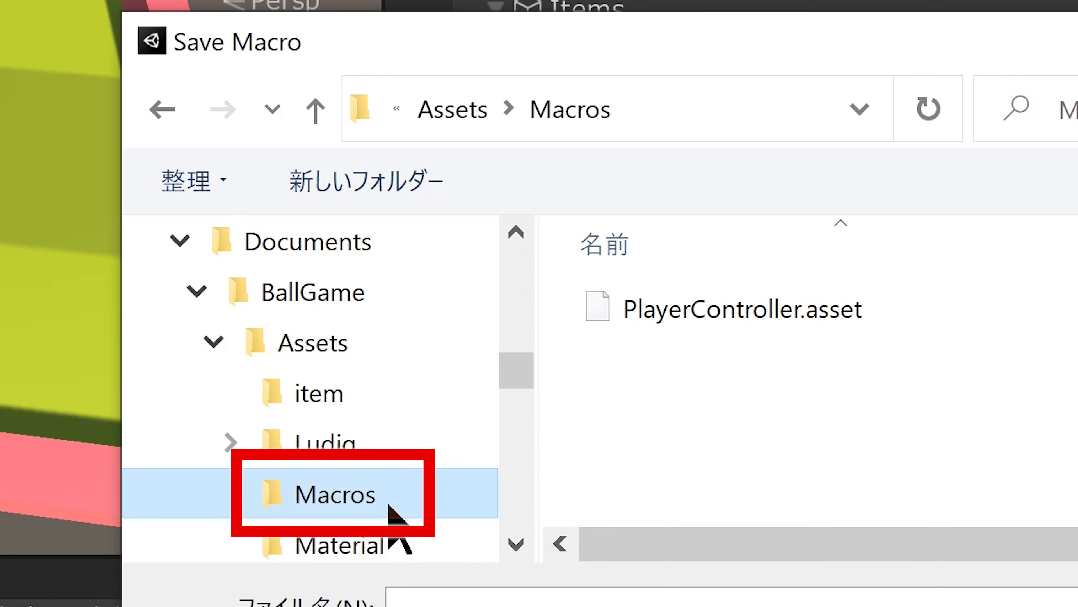
left_click(470, 592)
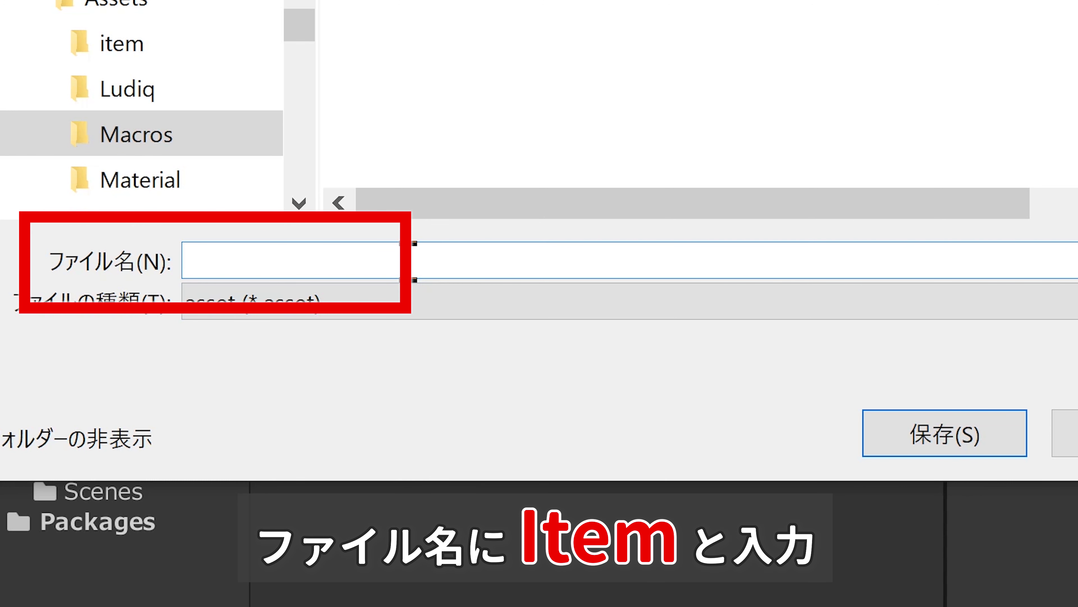
type("Item")
key("Return")
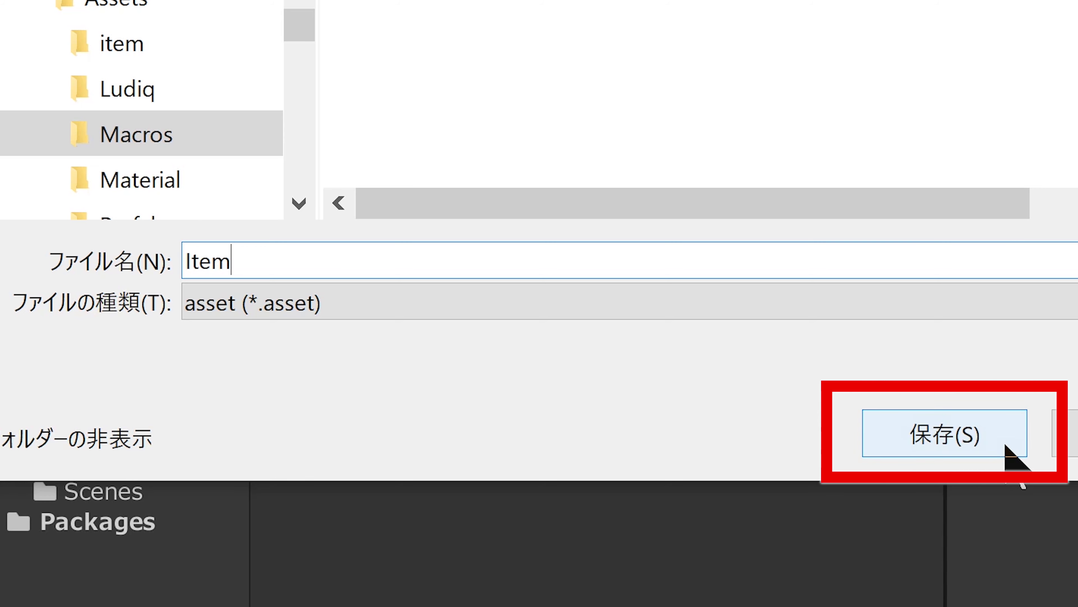
left_click(1007, 446)
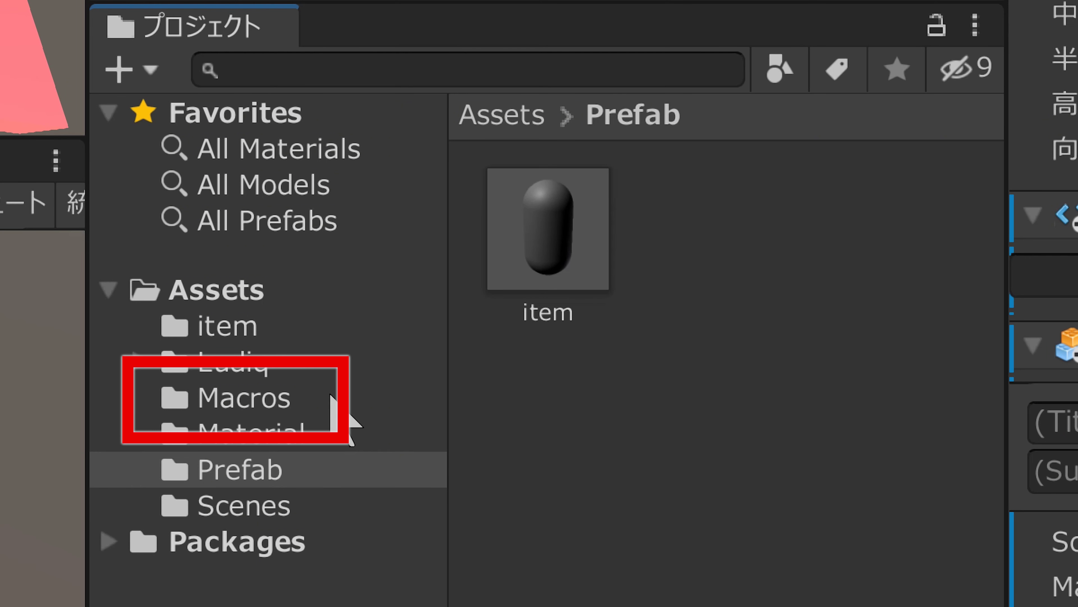
left_click(331, 395)
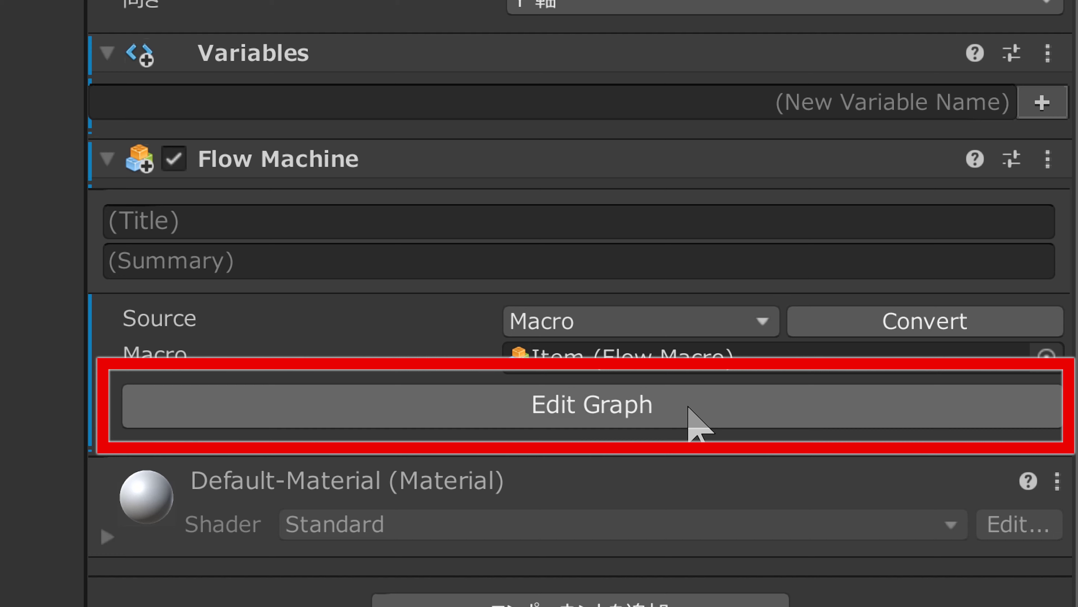
In the Item macro graph, add an Events/Physics On Trigger Enter node beside Start and Update.
left_click(690, 409)
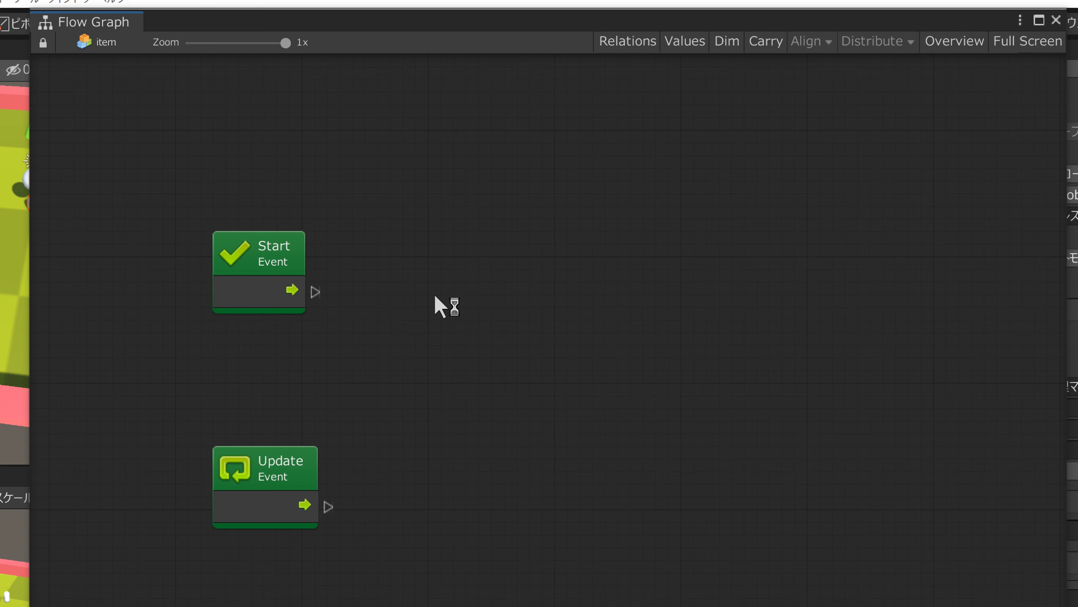
right_click(423, 253)
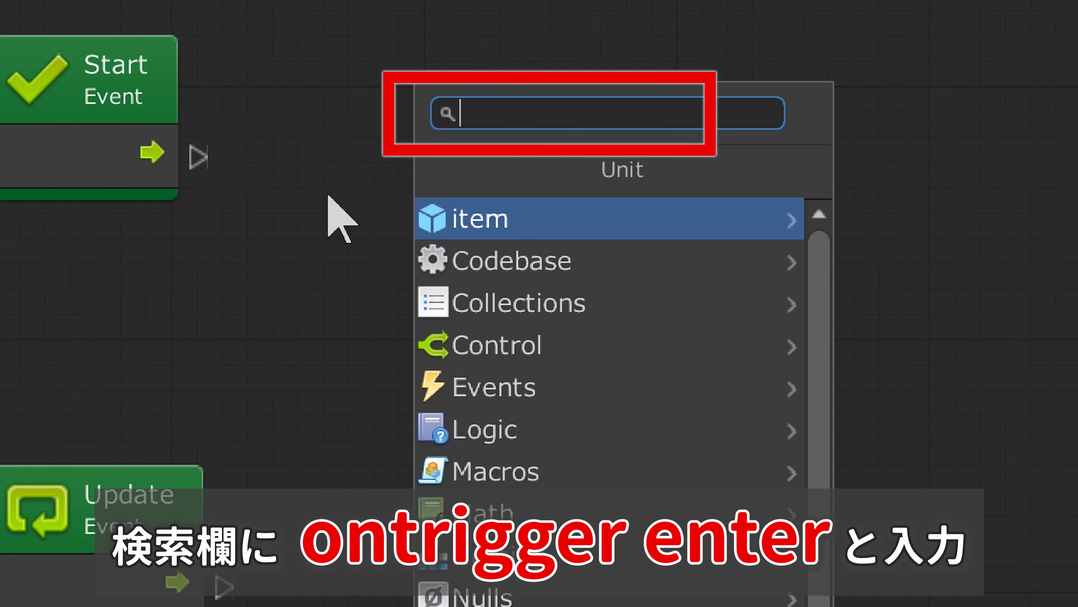
type("ontriger ent")
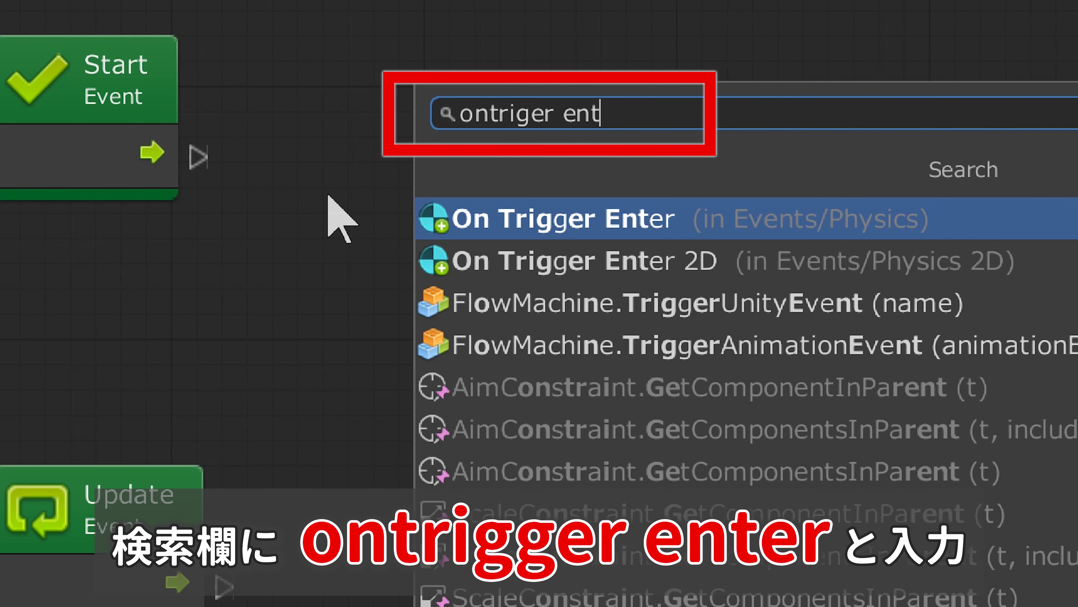
type("er")
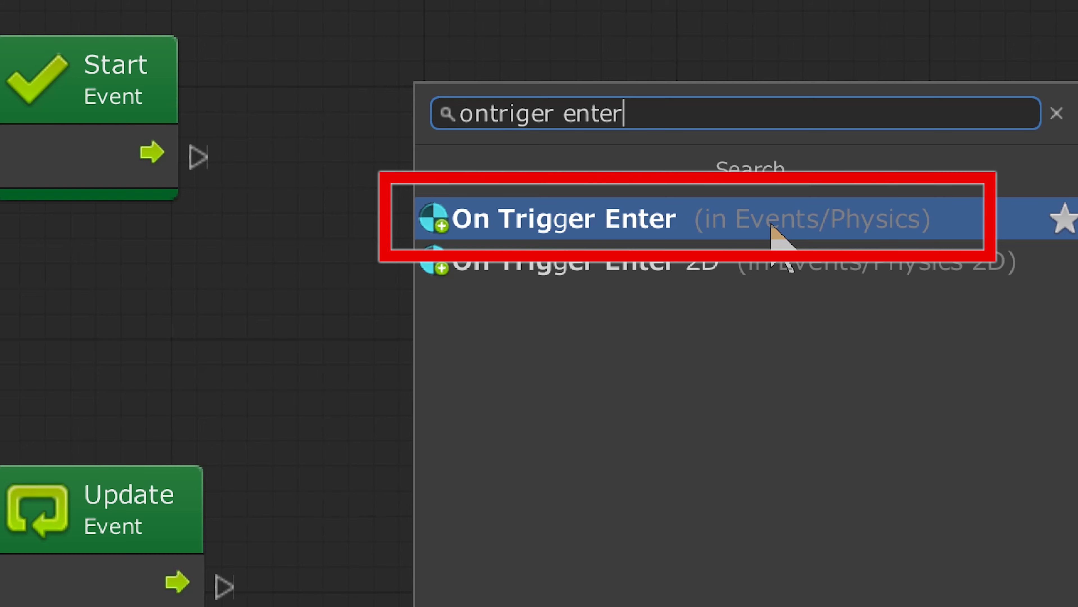
left_click(770, 227)
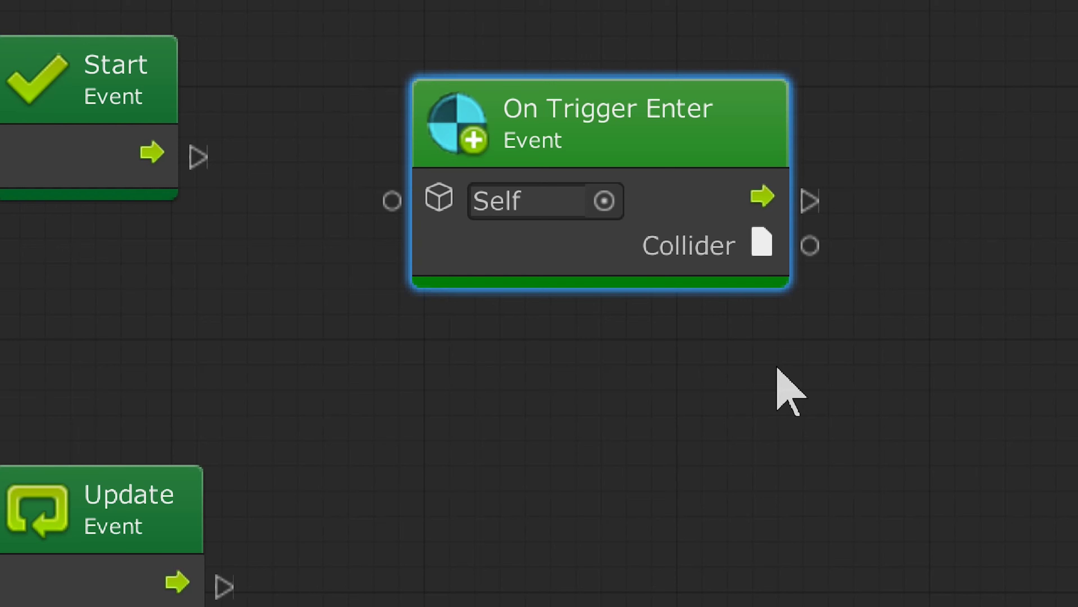
middle_click_drag(777, 367, 156, 378)
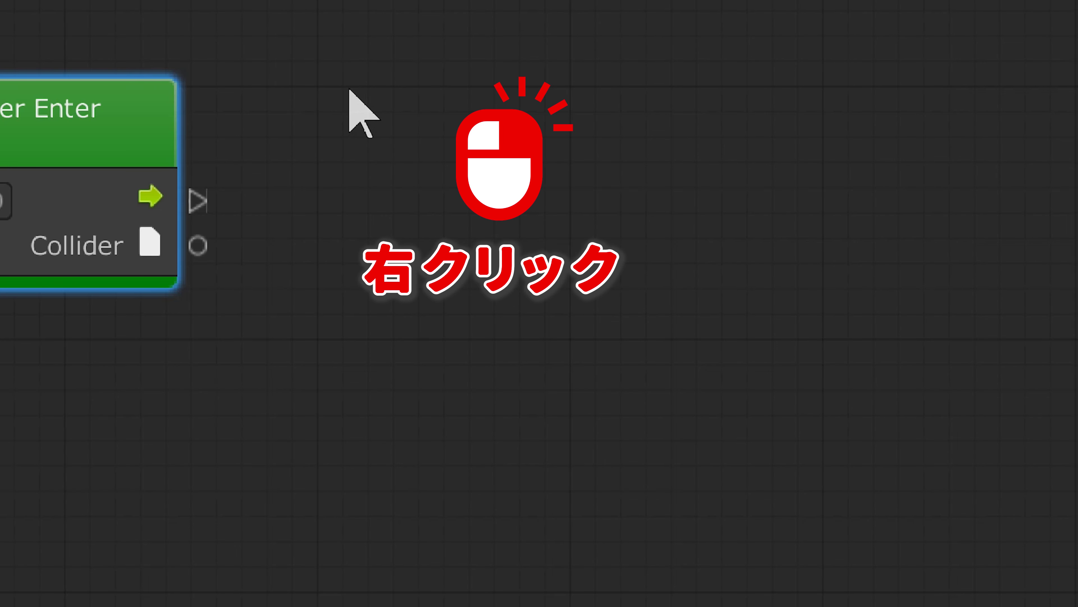
Add a Component.CompareTag unit next to the On Trigger Enter event.
right_click(349, 90)
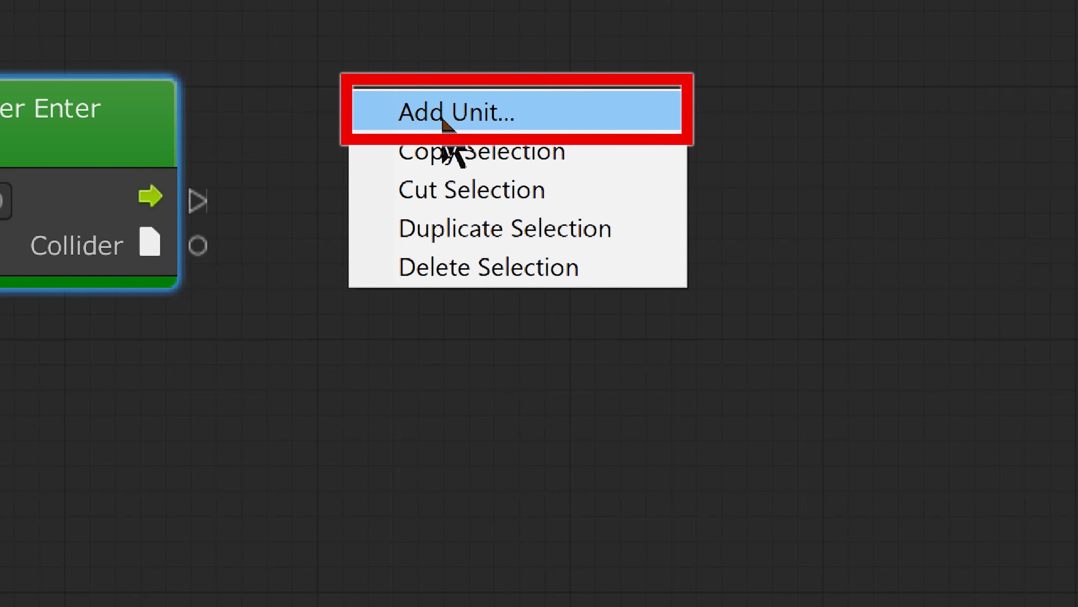
left_click(520, 114)
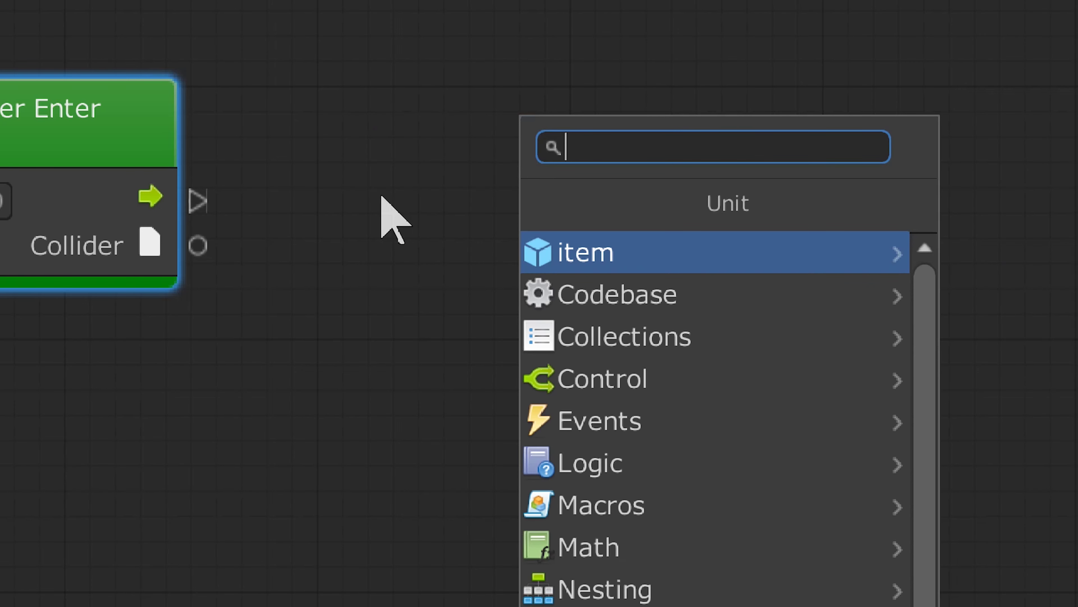
type("component compare tag")
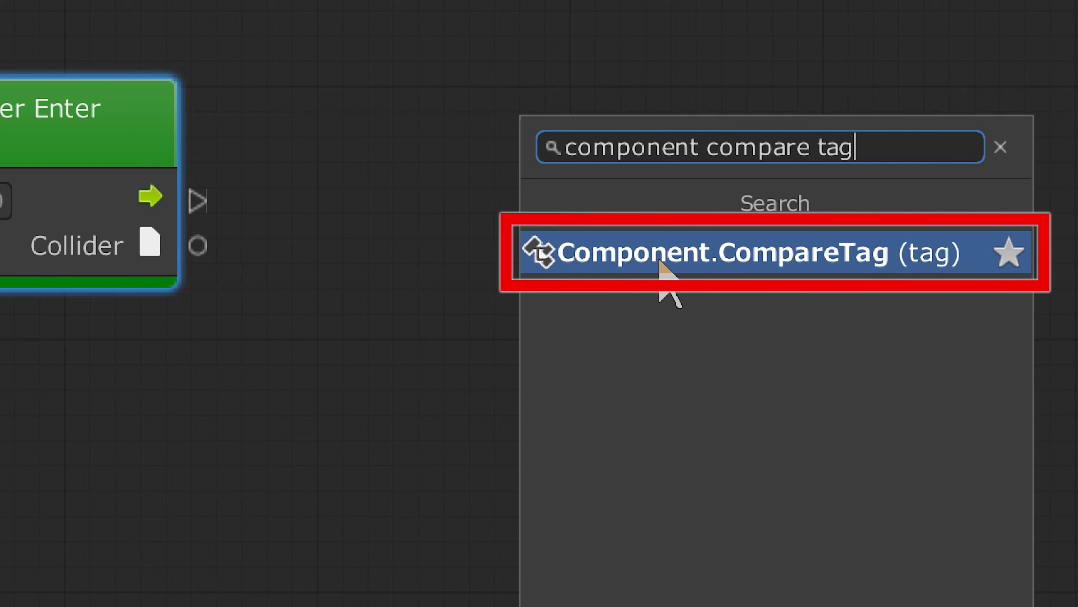
left_click(663, 266)
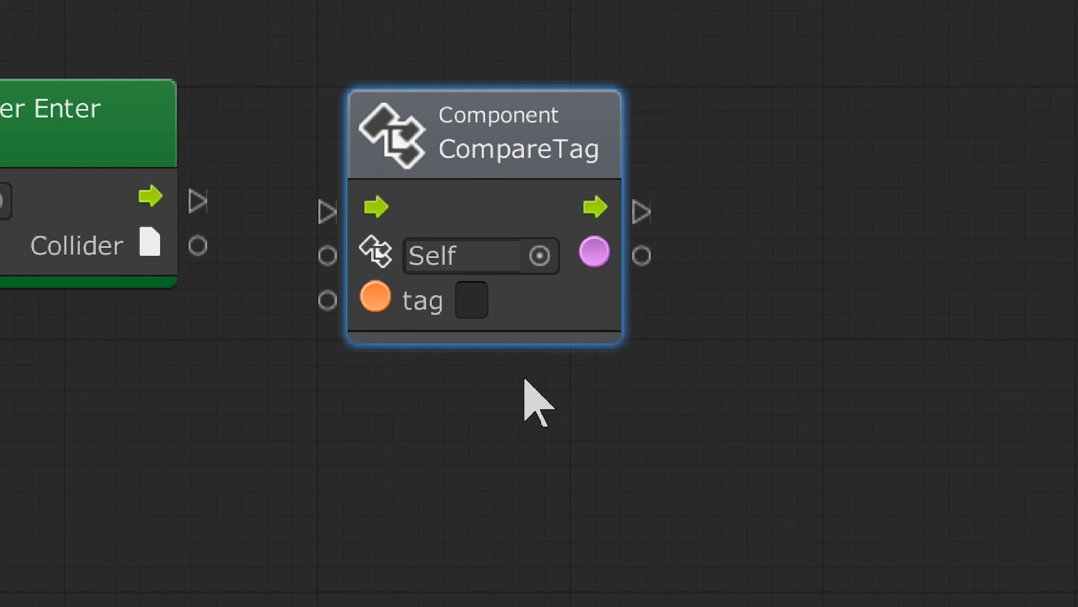
left_click(477, 302)
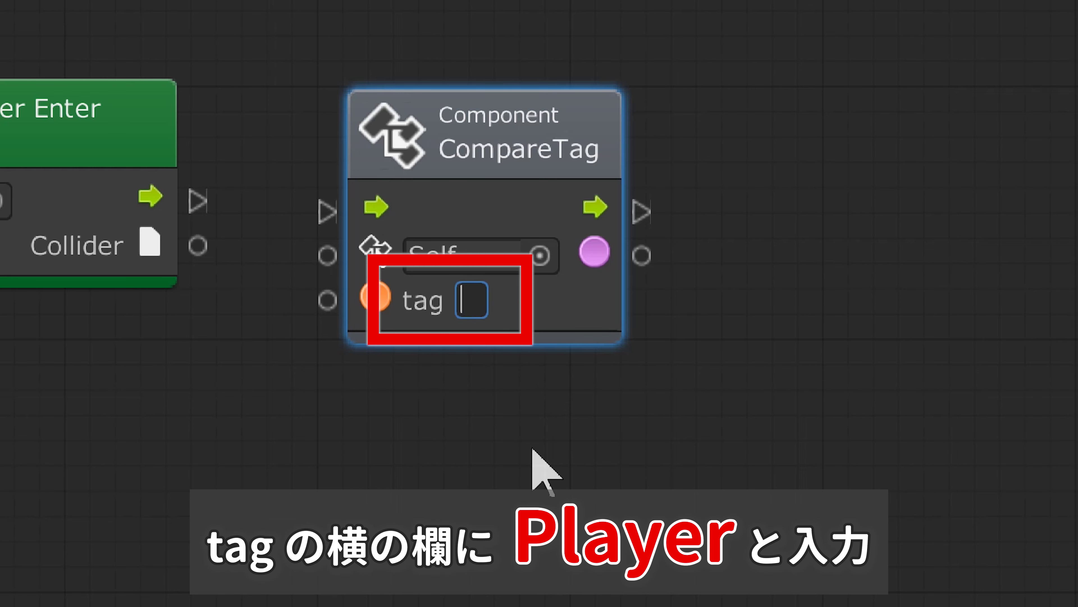
Enter 'Player' as the tag the CompareTag node checks for.
type("Player")
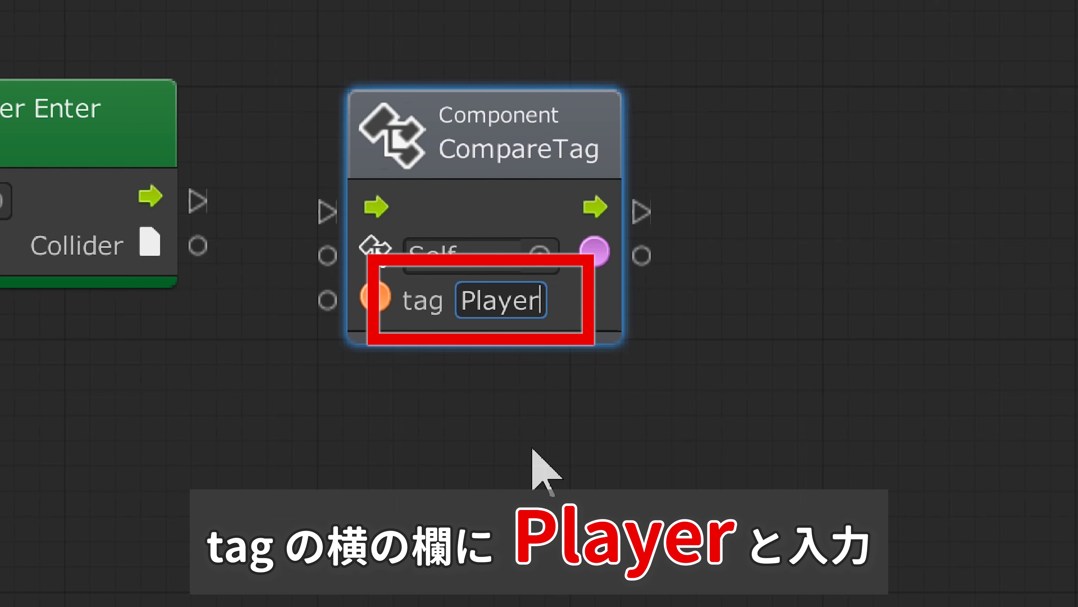
key("Return")
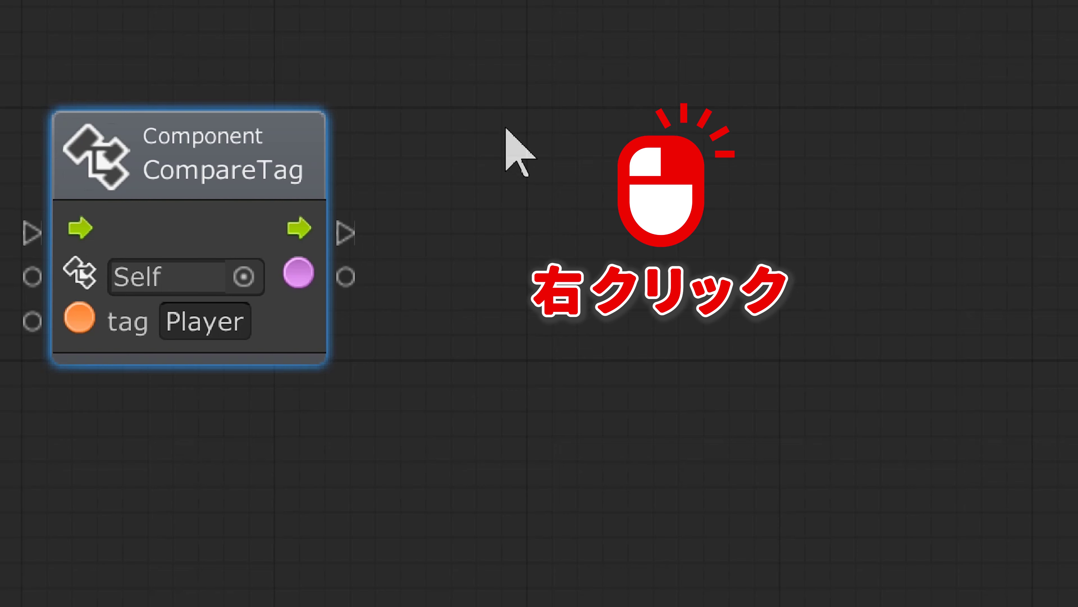
right_click(506, 128)
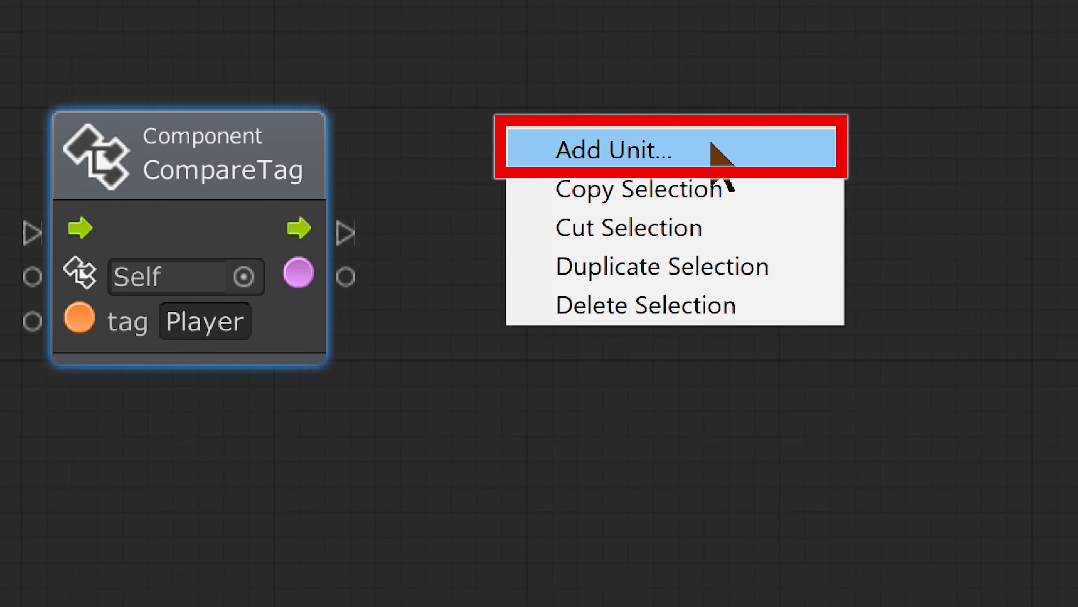
Add a Control Branch unit after CompareTag, making three units in a row.
left_click(713, 146)
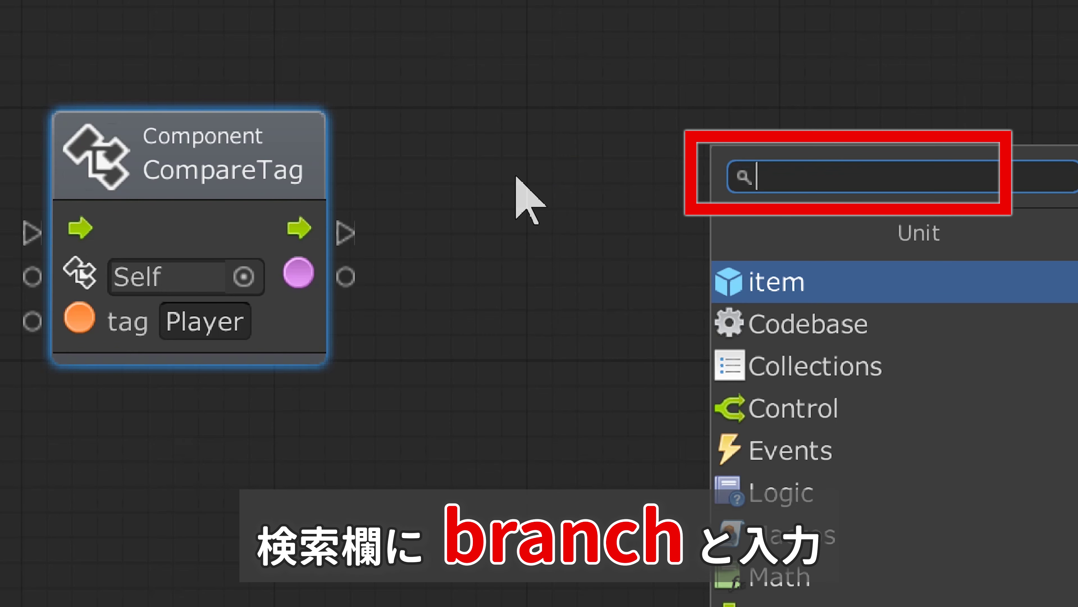
type("branch")
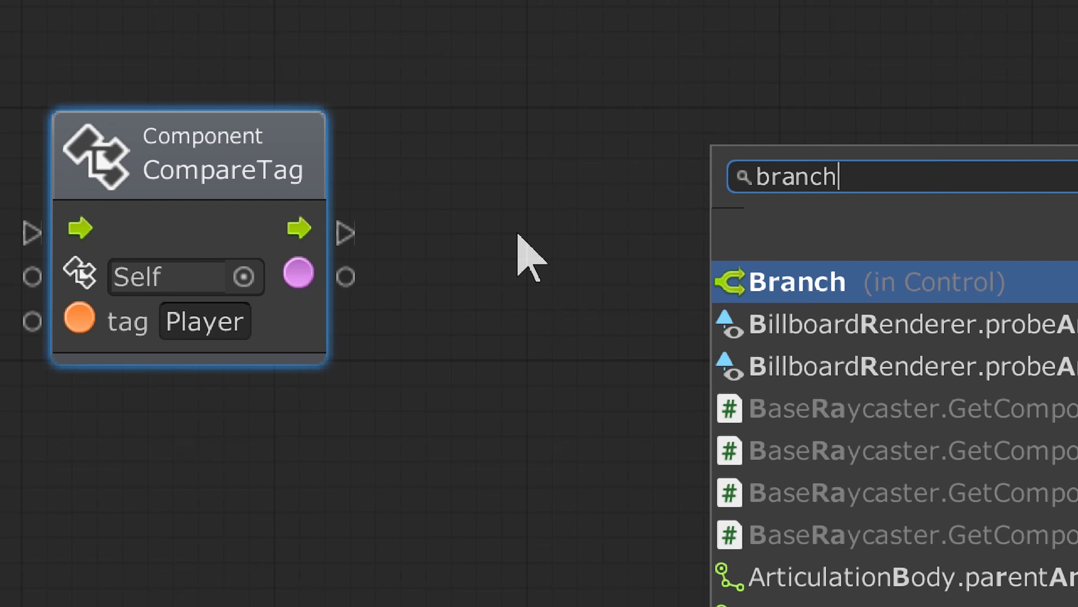
left_click(943, 290)
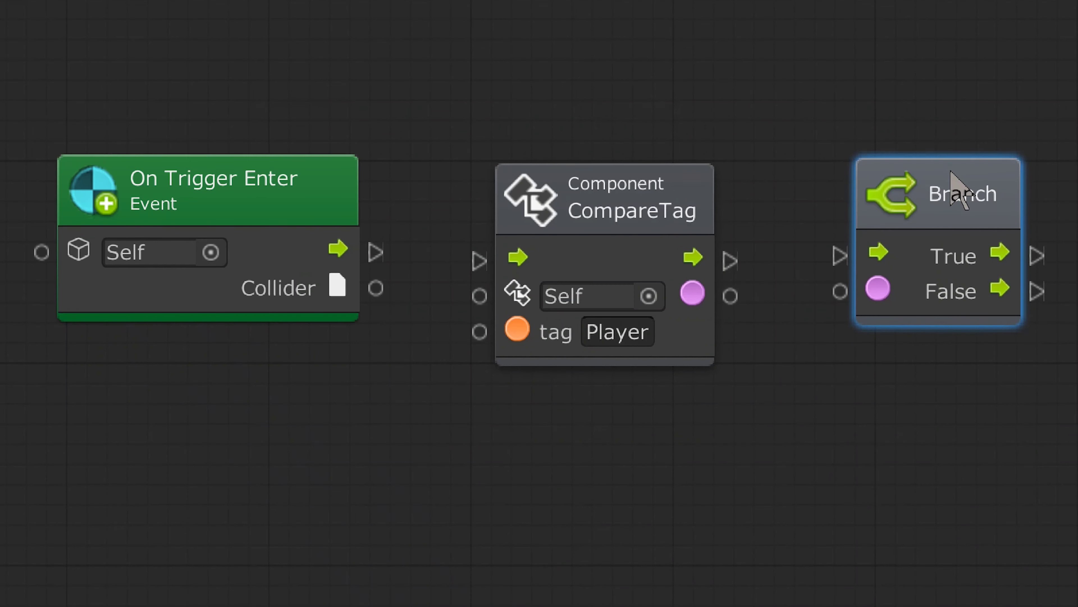
Connect trigger flow and Collider into CompareTag, then CompareTag's flow and result into Branch.
left_click_drag(263, 166, 256, 175)
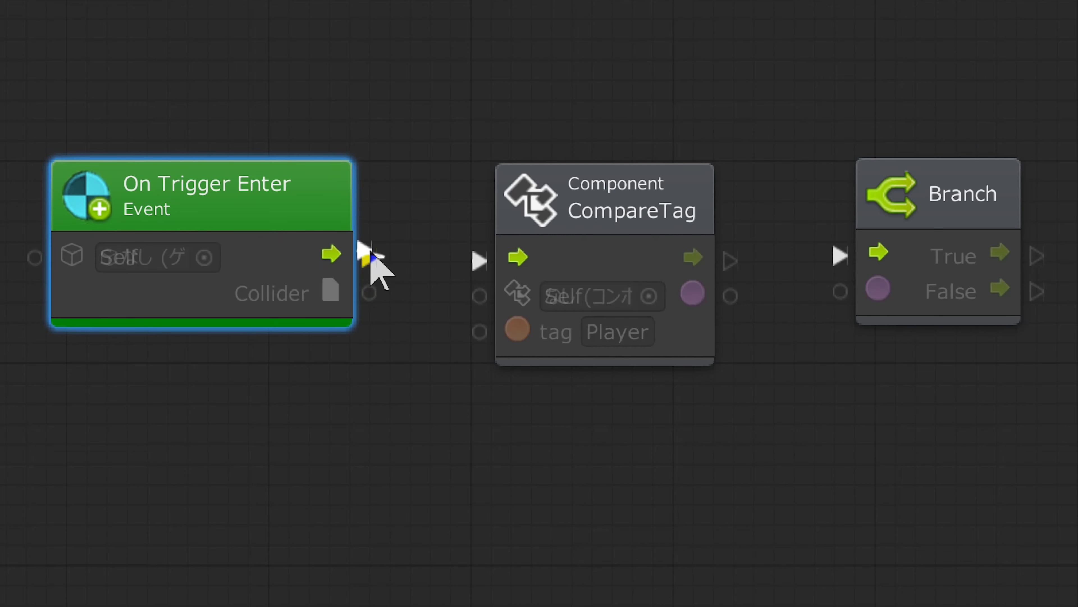
left_click_drag(369, 255, 482, 261)
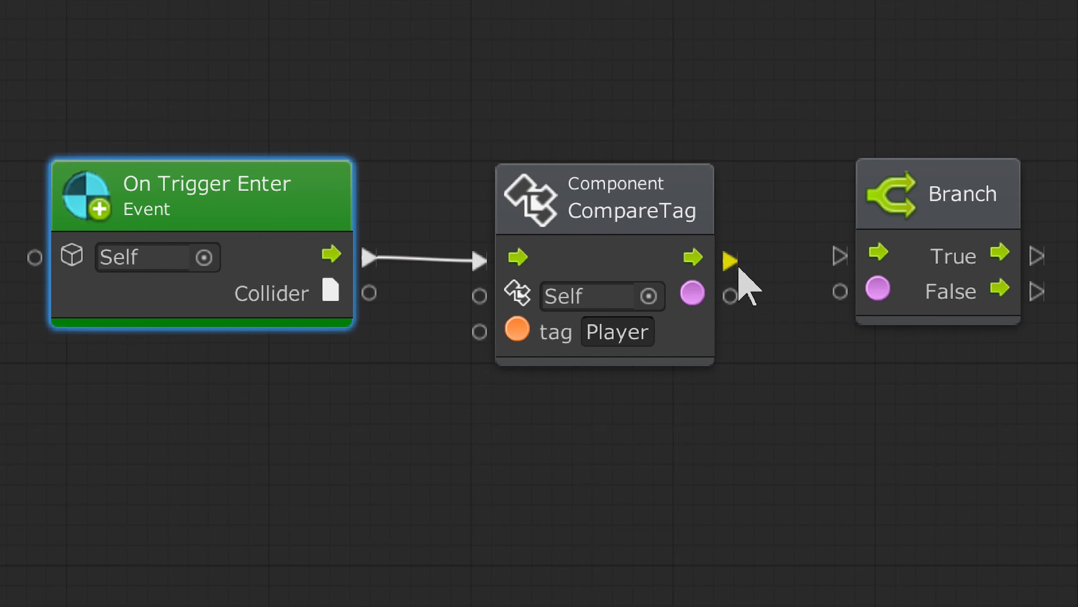
left_click_drag(739, 267, 842, 260)
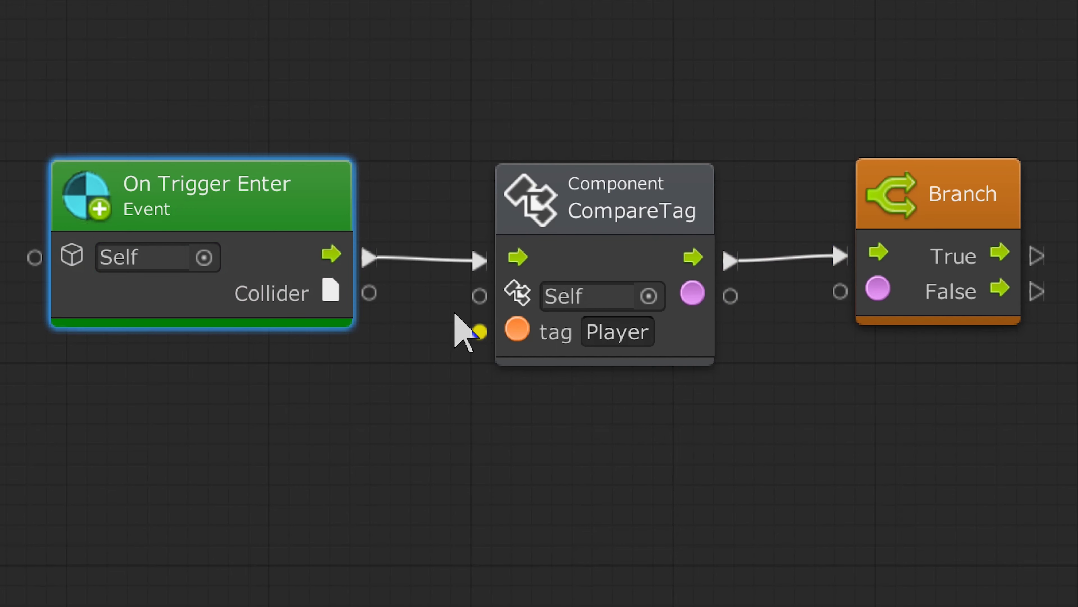
left_click_drag(369, 293, 493, 305)
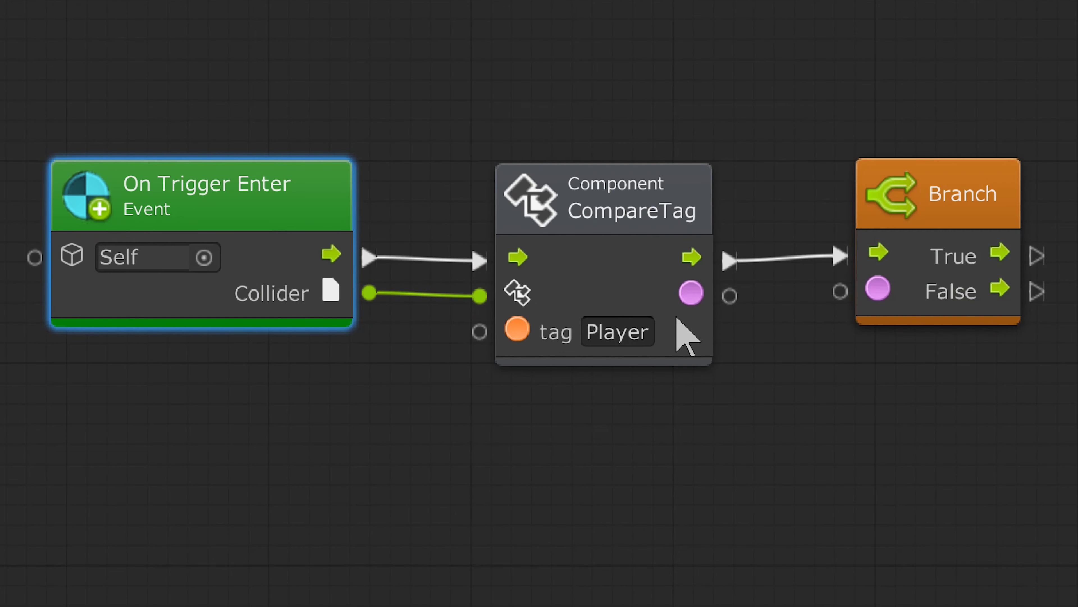
left_click_drag(730, 295, 838, 293)
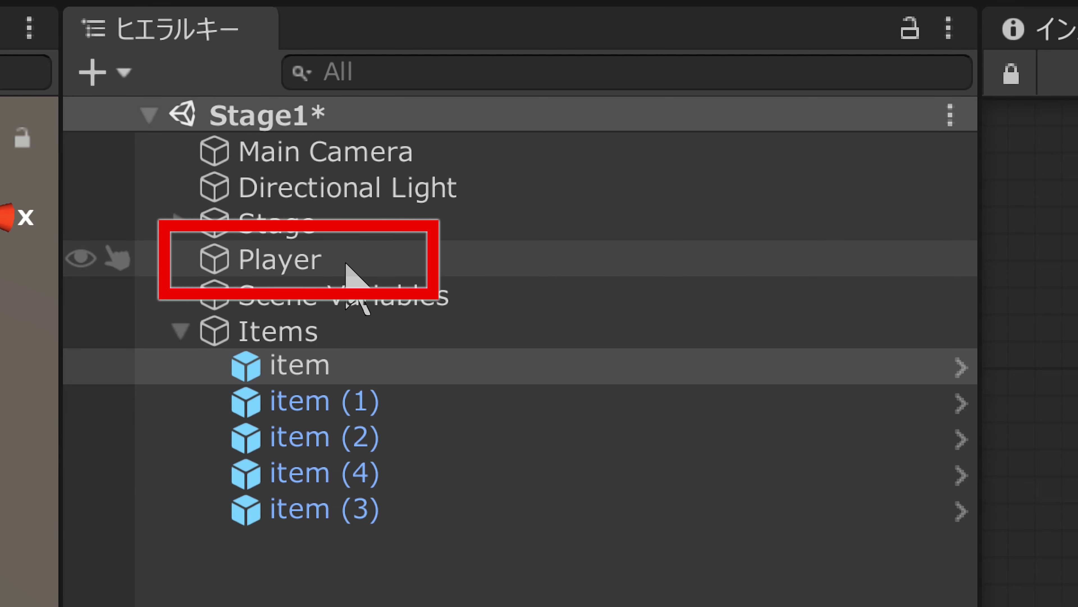
Select the Player object and choose Player from its Tag list in the Inspector.
left_click(346, 264)
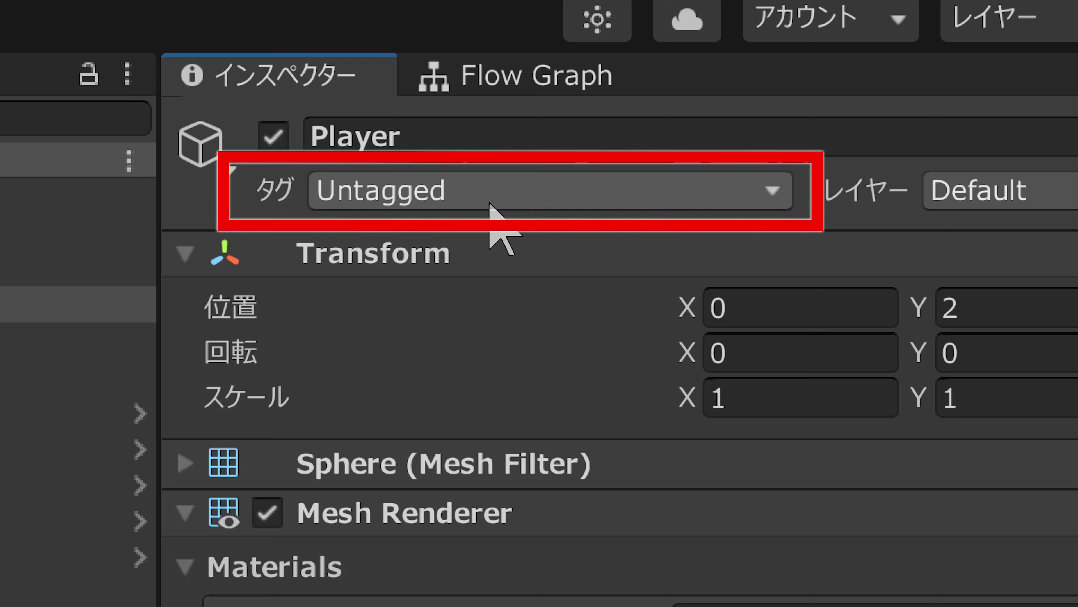
left_click(771, 192)
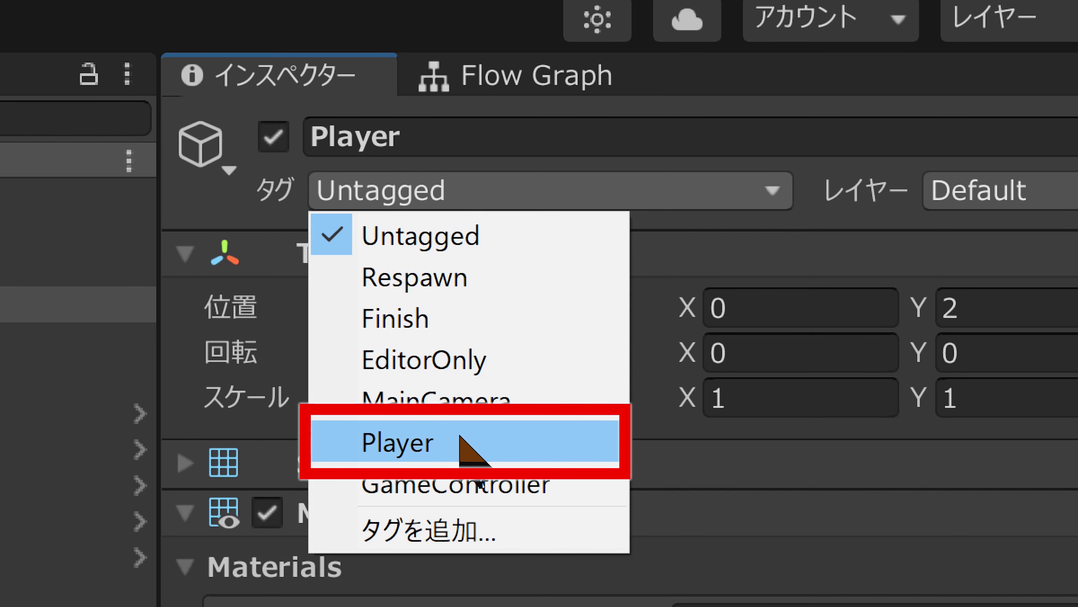
left_click(459, 436)
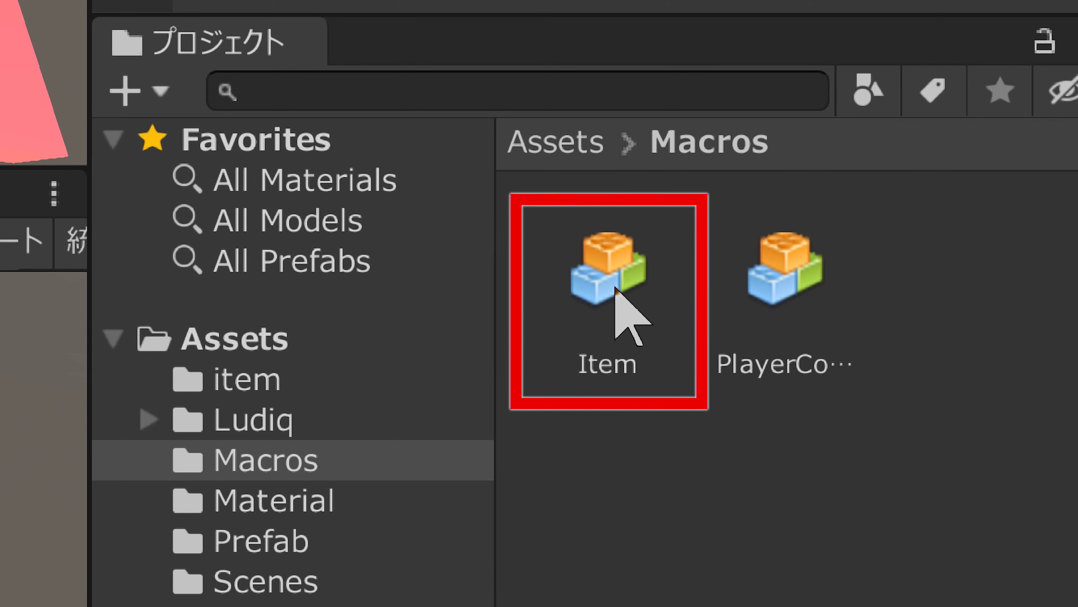
Reopen the Item macro graph and add a GameObject.Destroy (obj) unit after the Branch.
left_click(615, 288)
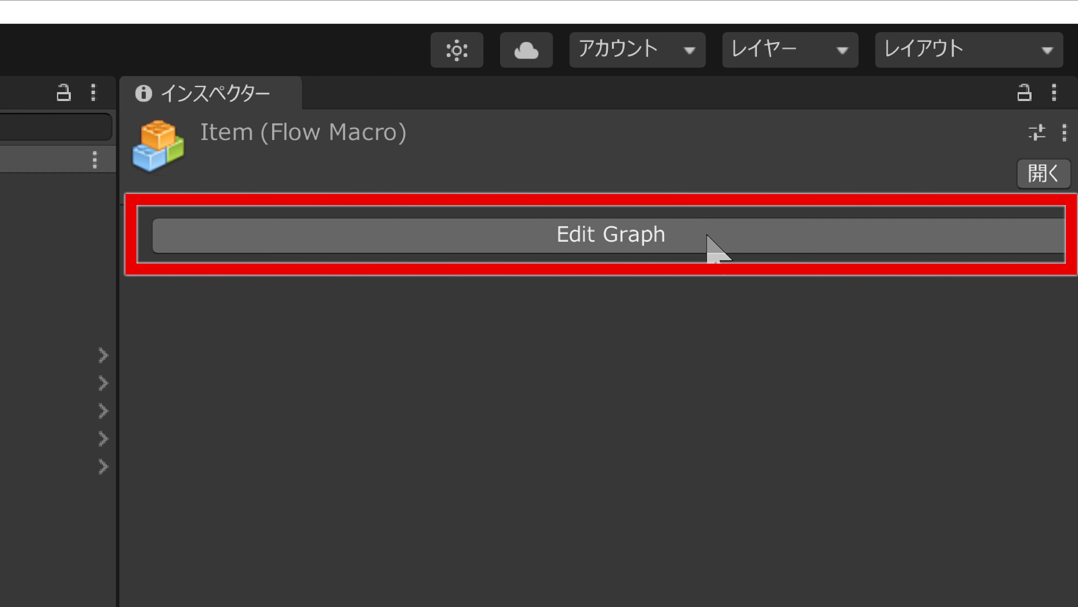
left_click(707, 235)
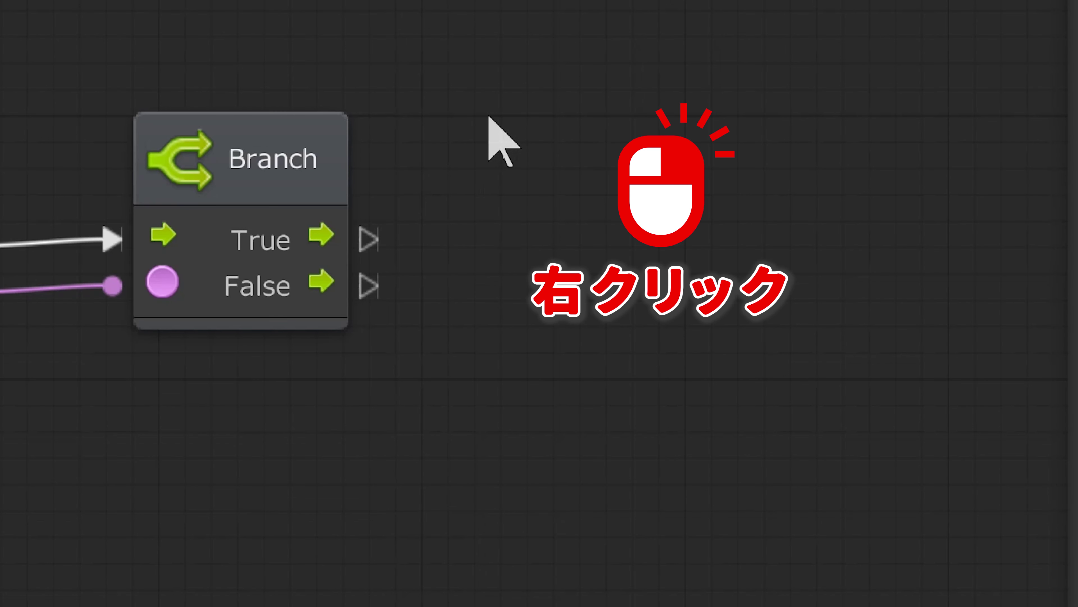
right_click(489, 119)
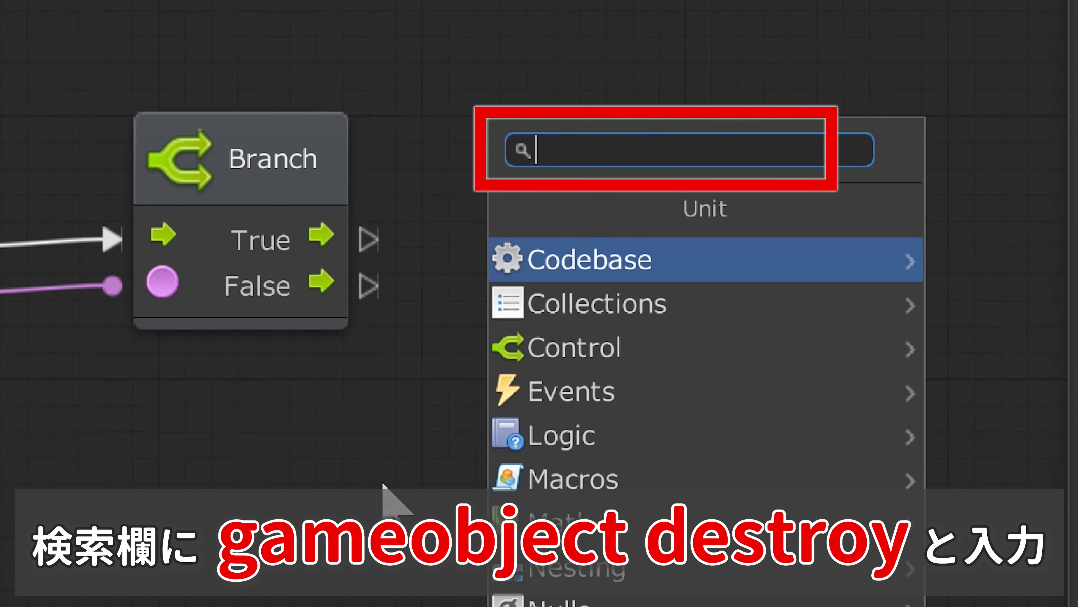
type("gameob")
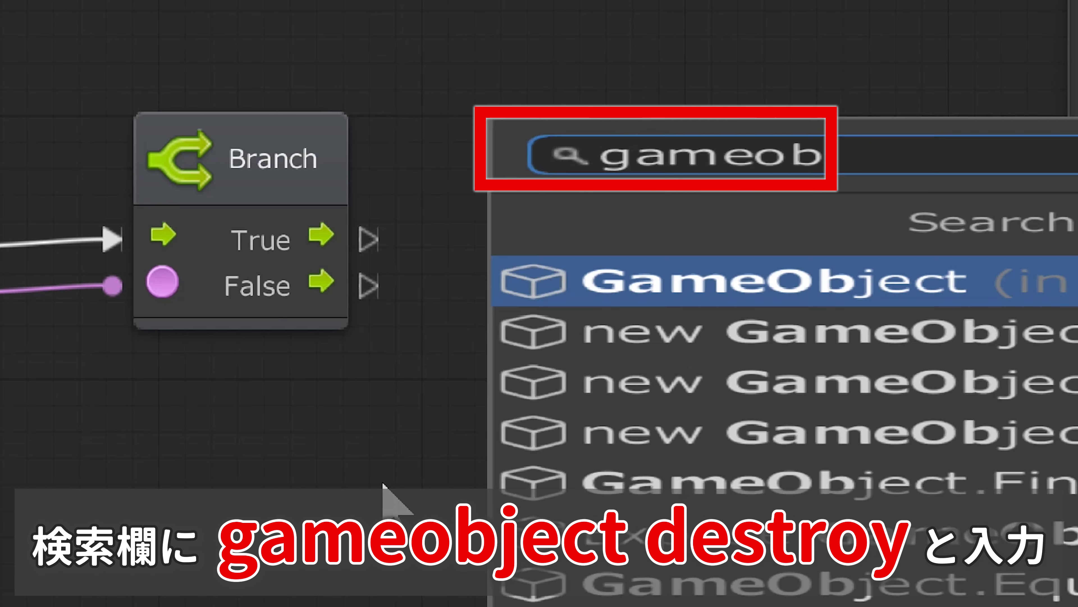
type("ject ")
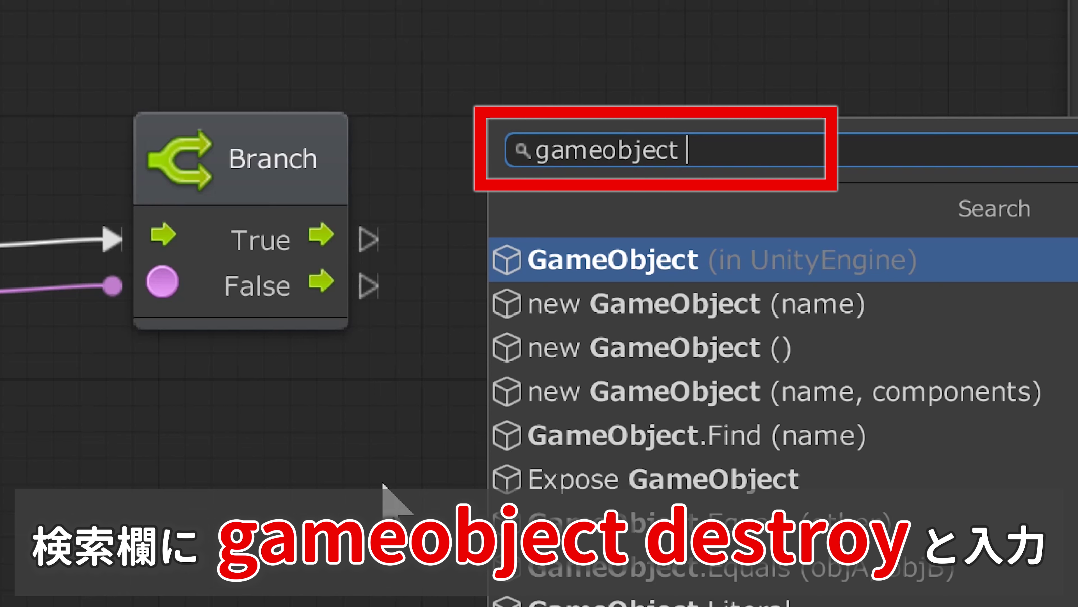
type("destt")
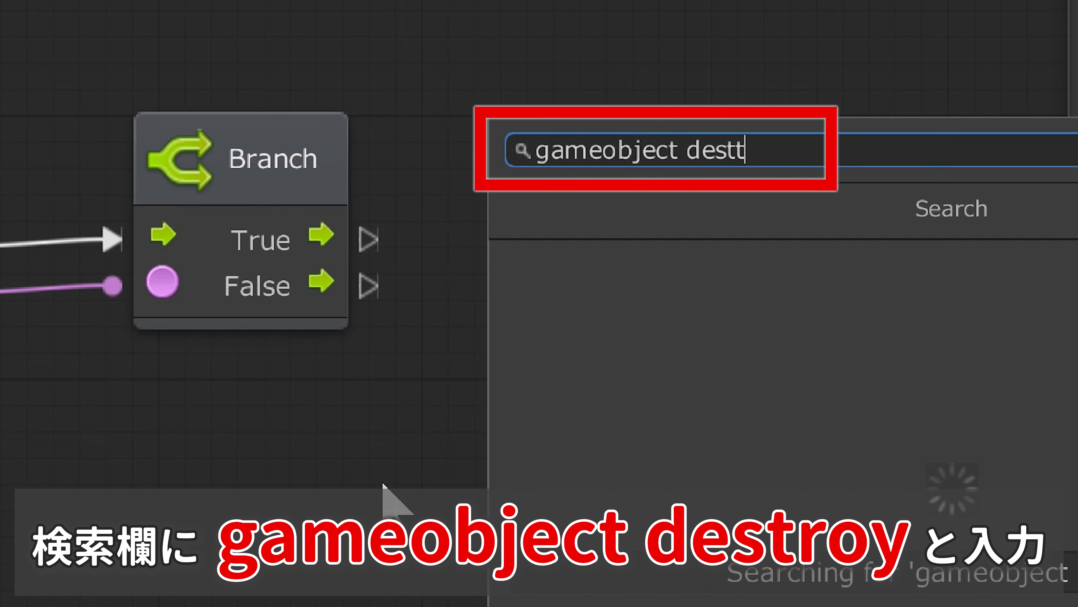
type("r")
key("BackSpace")
key("BackSpace")
type("roy")
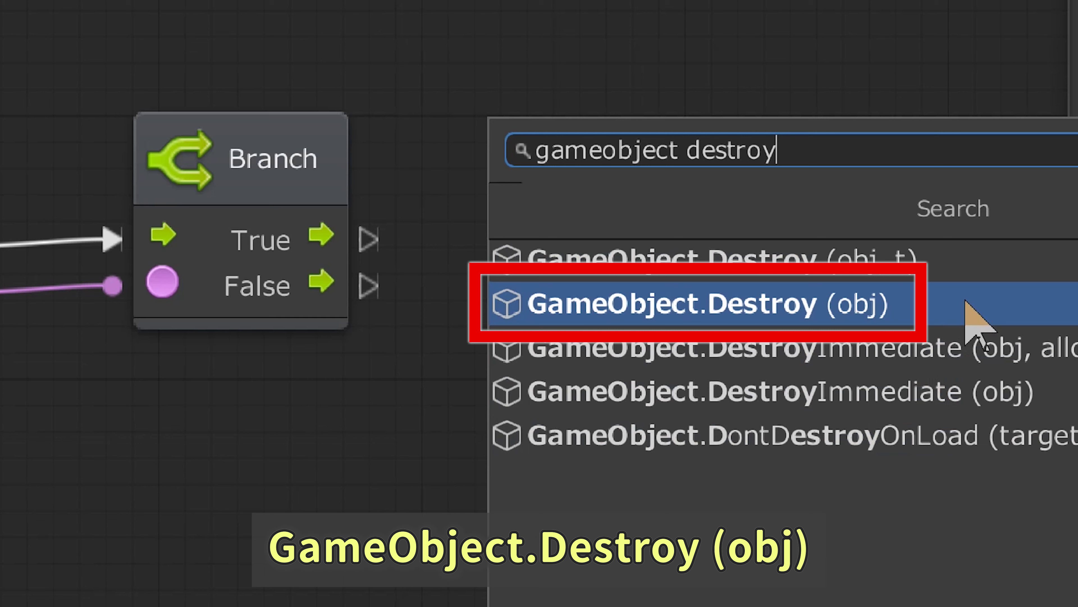
left_click(966, 302)
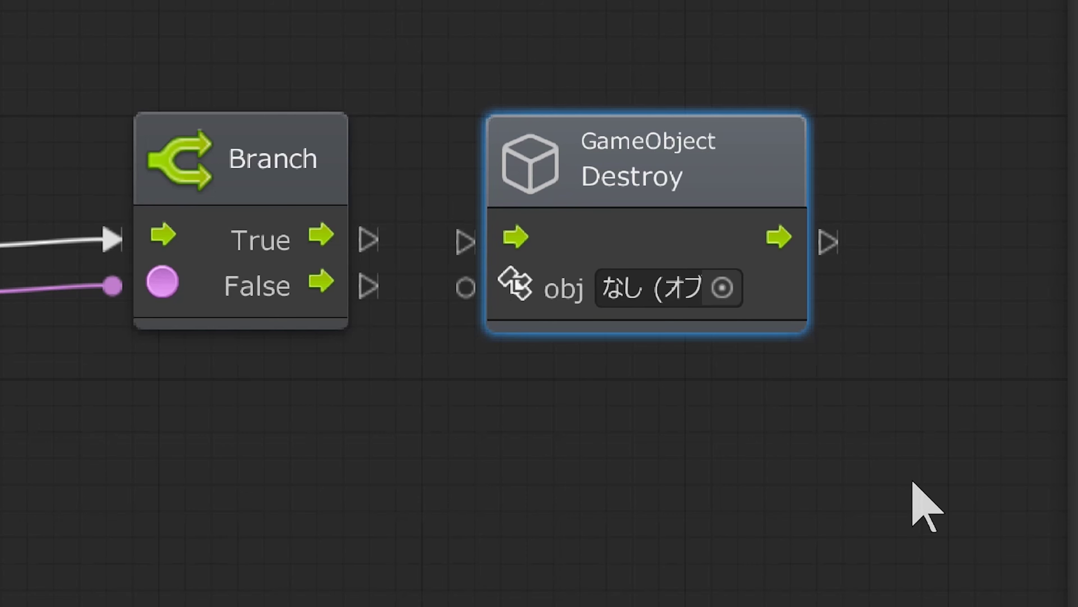
scroll(229, 284, "down", 5)
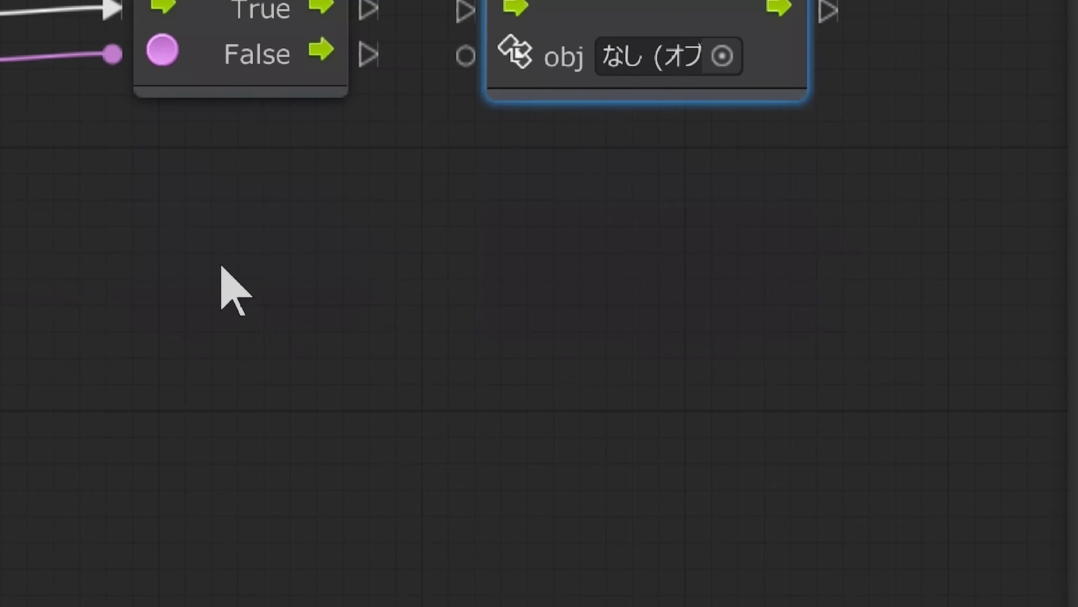
Add a Self unit to the Item graph.
right_click(201, 228)
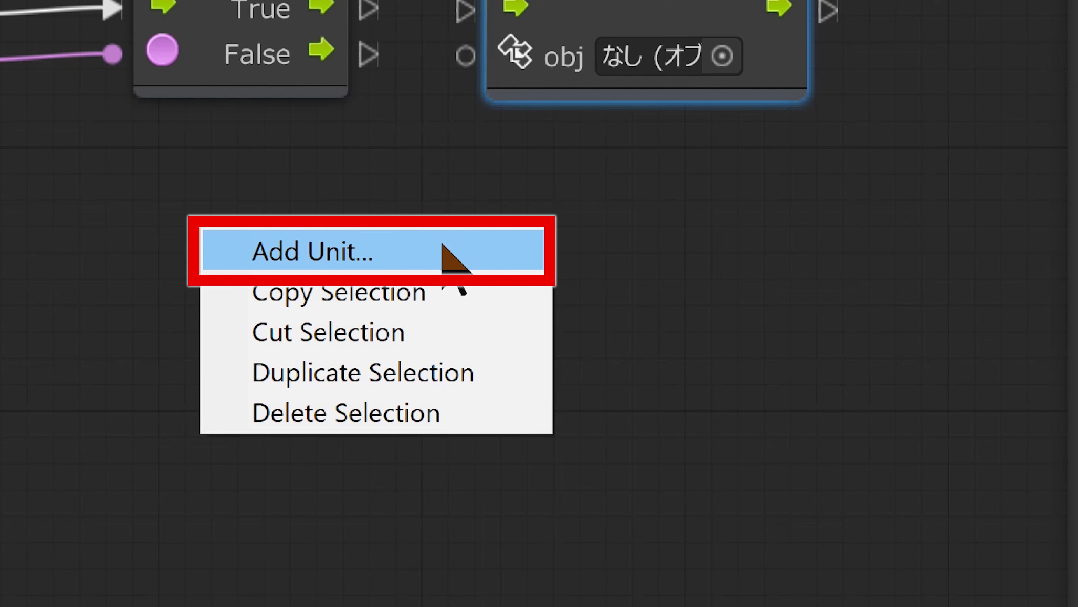
left_click(442, 248)
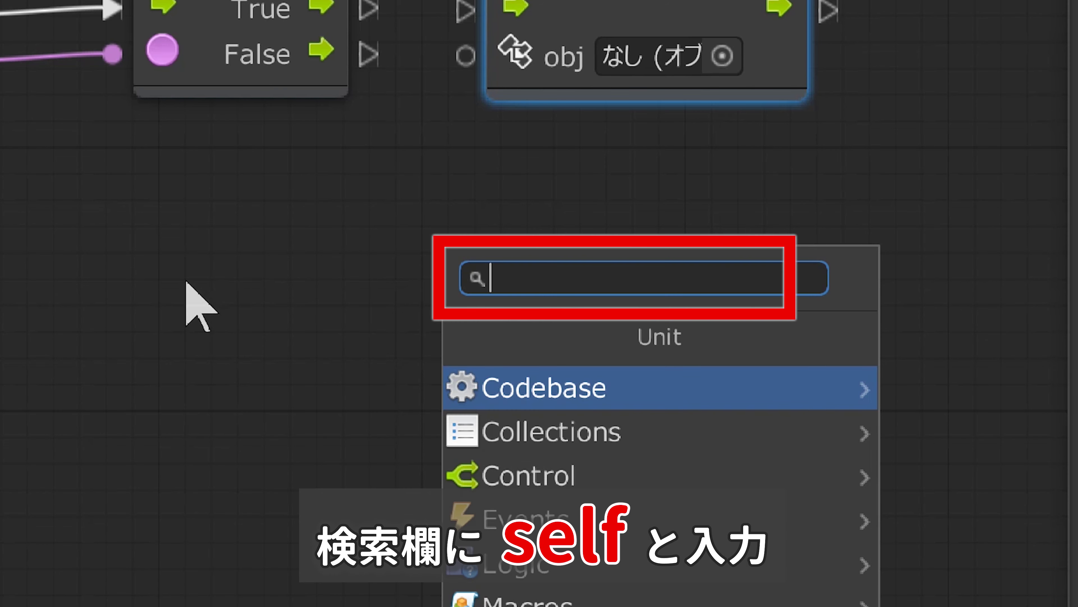
type("self")
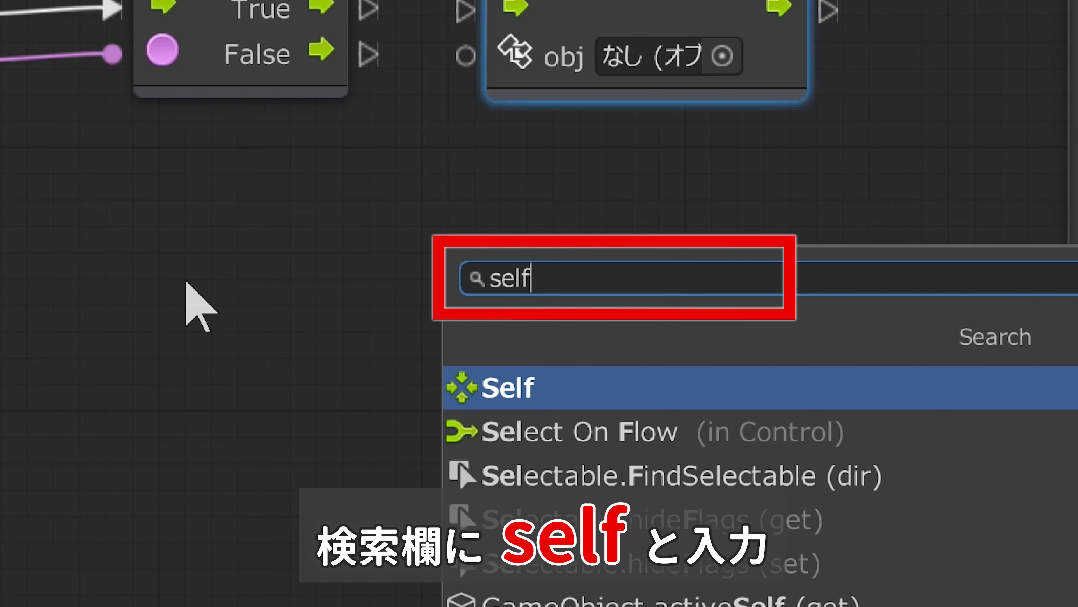
left_click(701, 393)
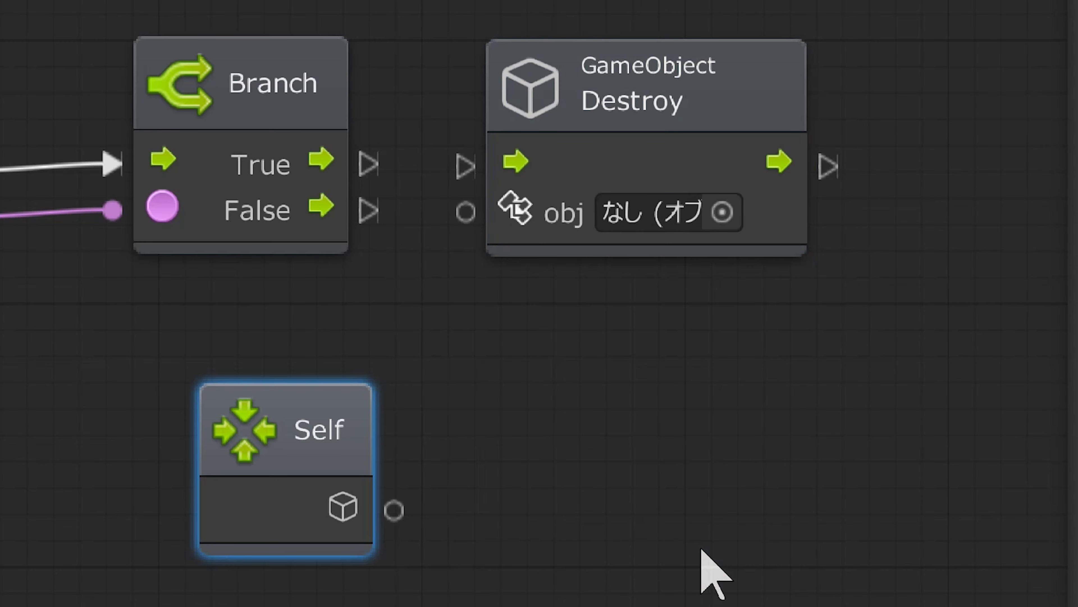
Wire Branch's True output into Destroy and Self's output into Destroy's obj input.
left_click_drag(344, 444, 381, 440)
mouse_move(686, 55)
left_mouse_down()
mouse_move(730, 71)
mouse_move(765, 58)
left_mouse_up()
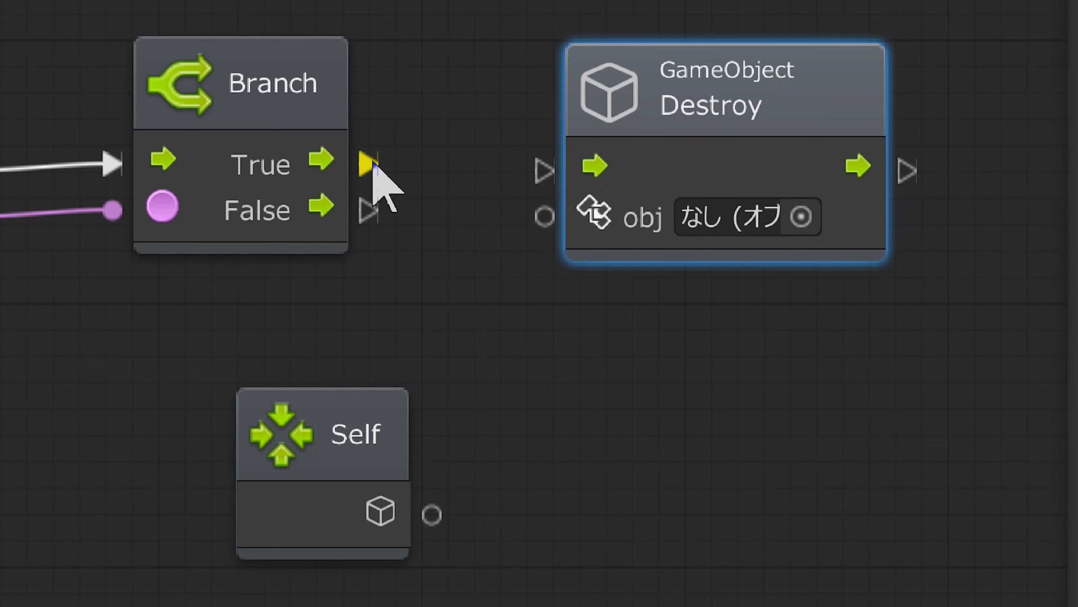
left_click_drag(373, 166, 536, 174)
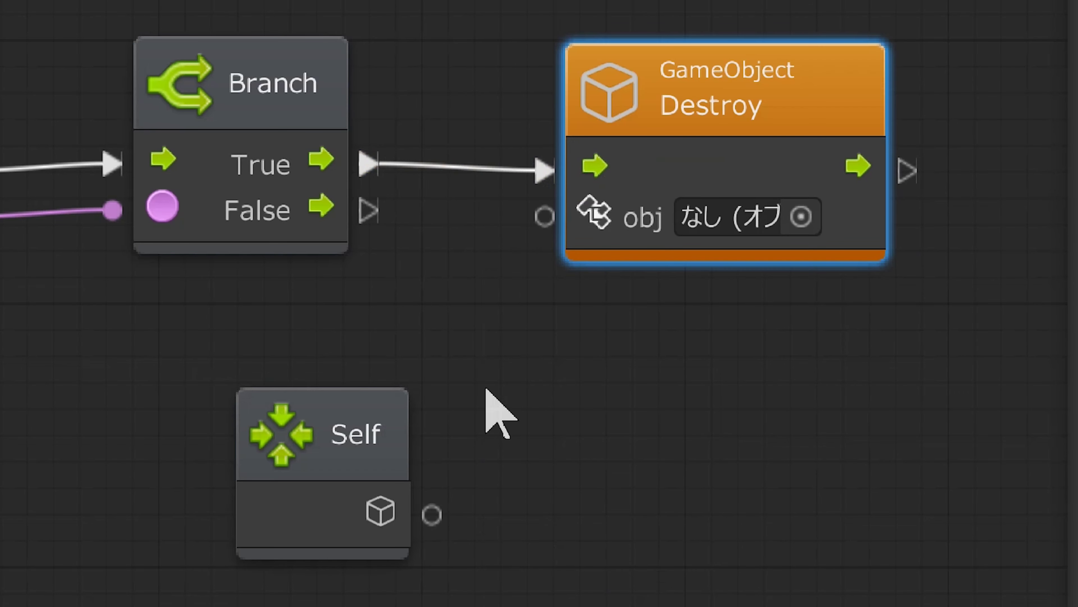
left_click_drag(438, 514, 540, 222)
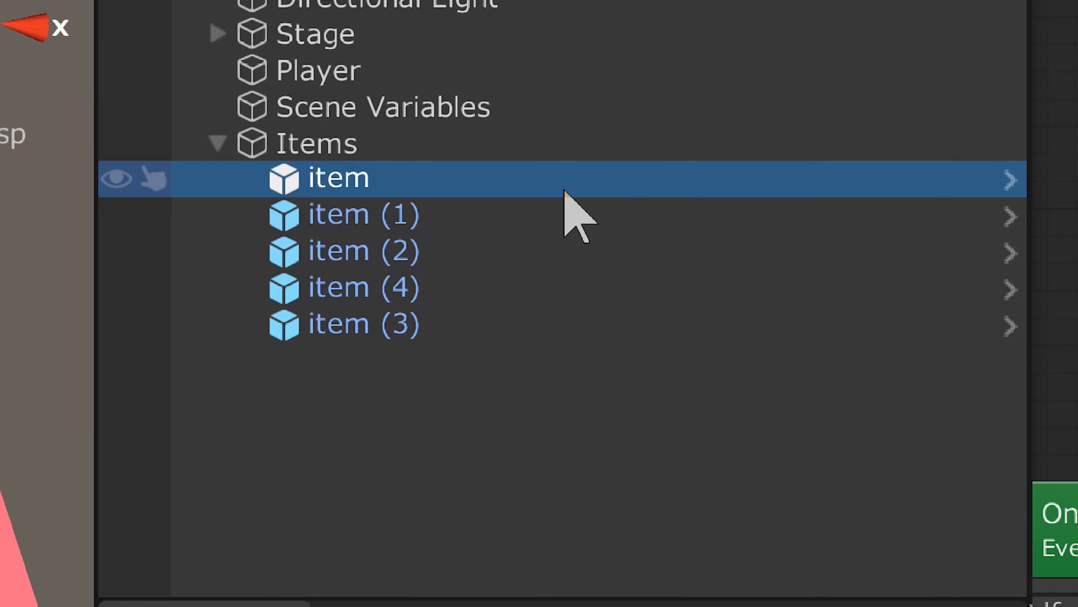
Apply all of the first item's overrides to its prefab and save the Stage1 scene.
left_click(523, 183)
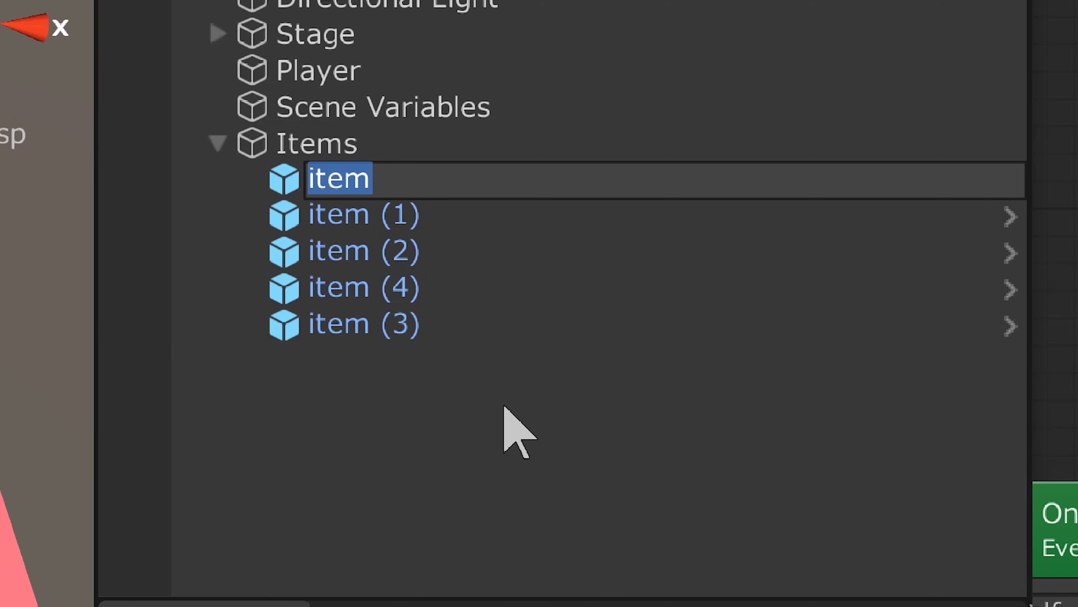
left_click(504, 406)
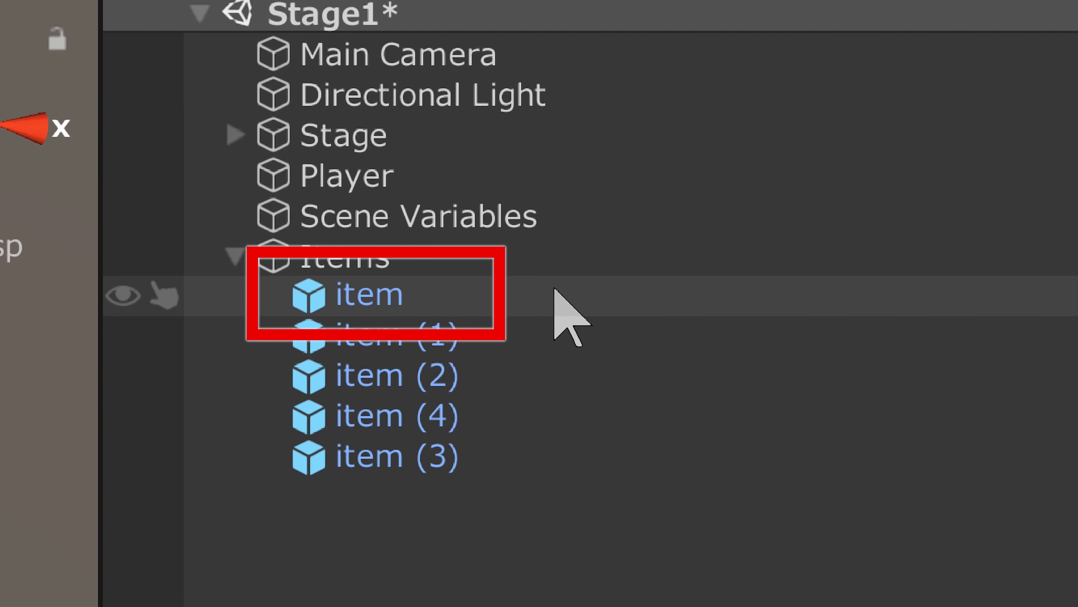
left_click(555, 289)
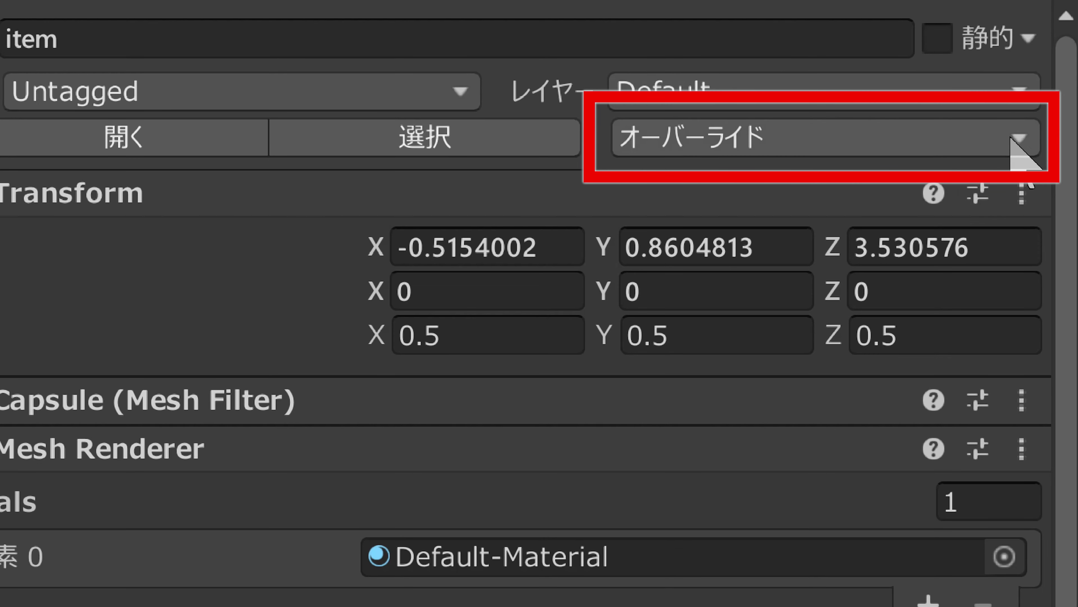
left_click(943, 140)
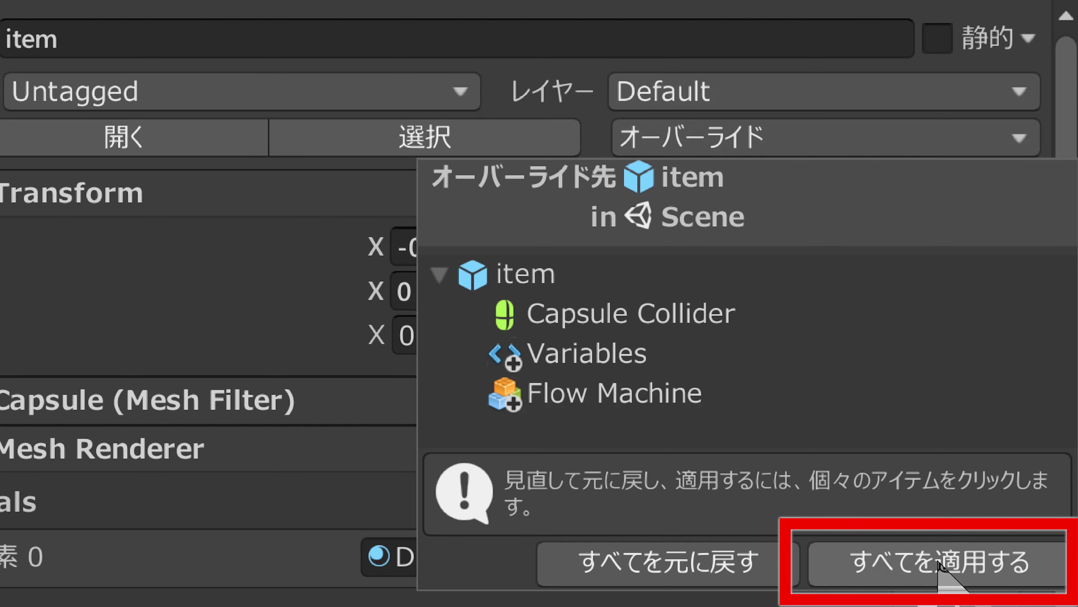
left_click(936, 576)
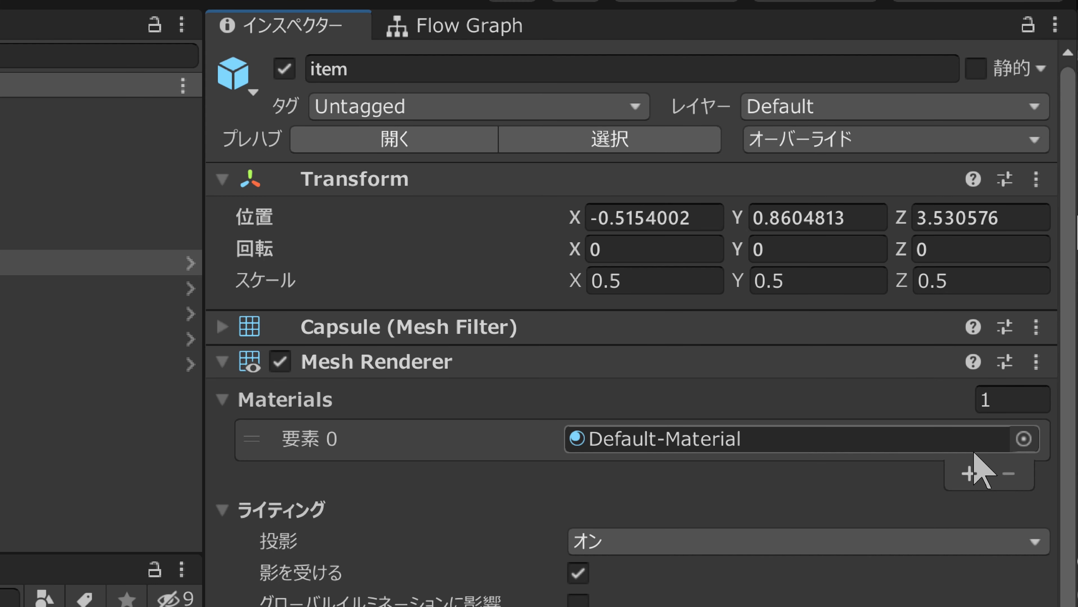
key("ctrl+s")
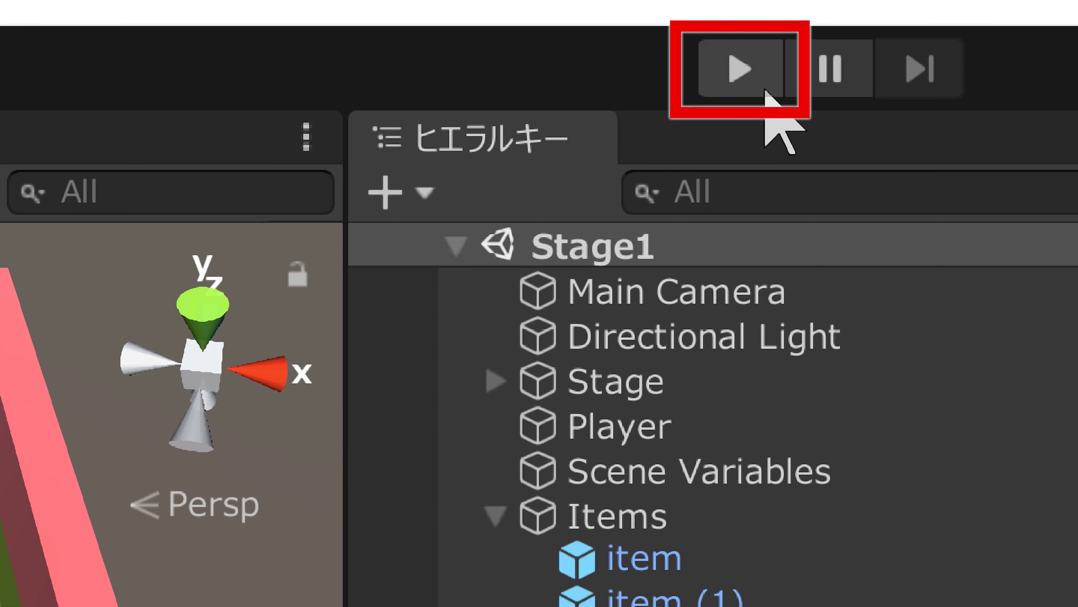
Play-test by rolling the ball around the board into every capsule until all vanish, then stop playing.
left_click(762, 84)
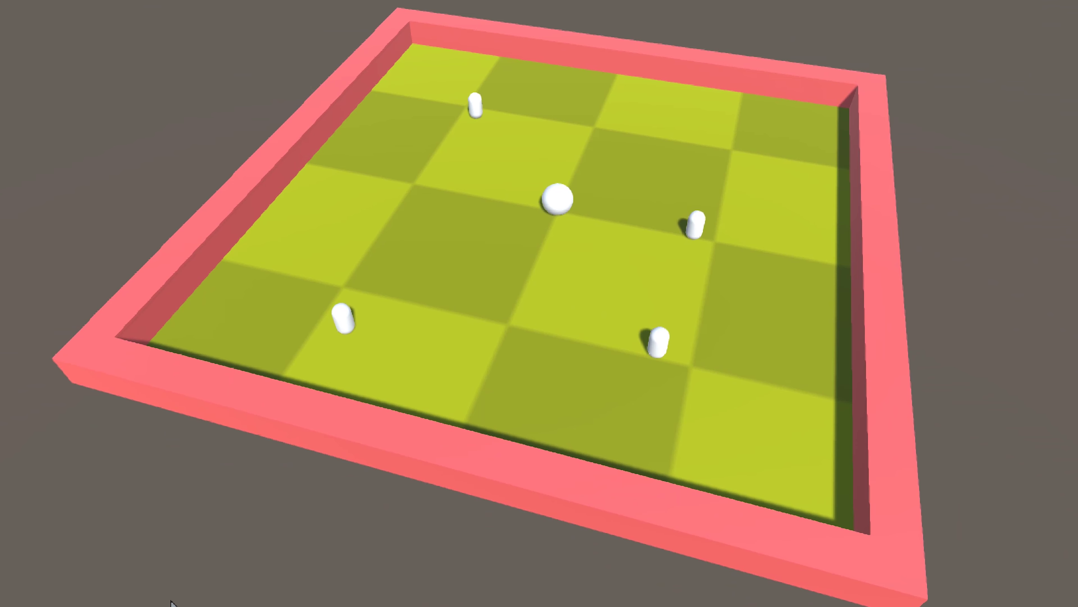
key("Up")
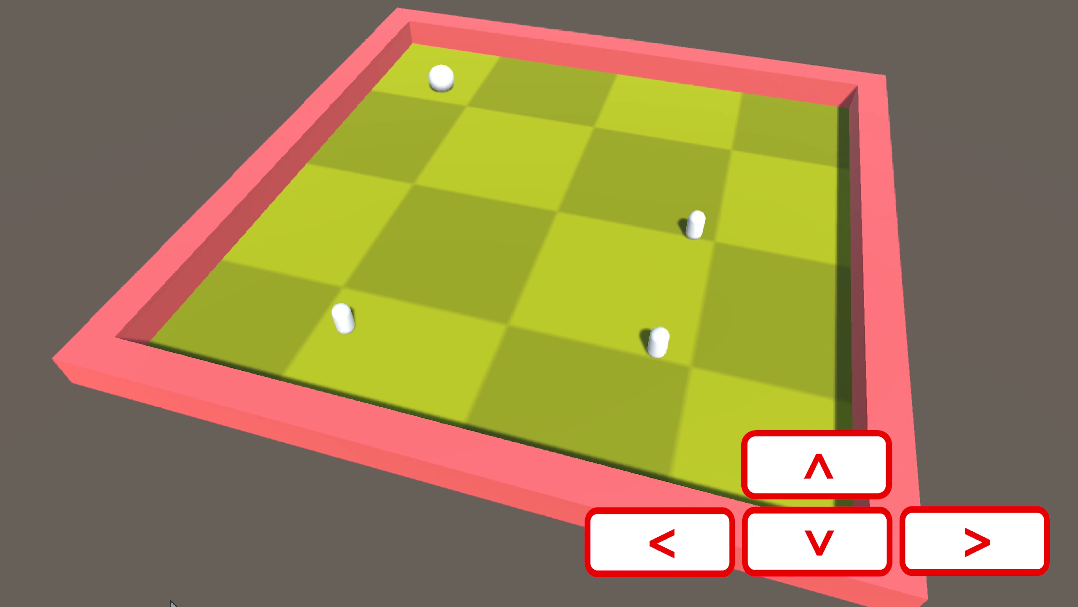
key("Right")
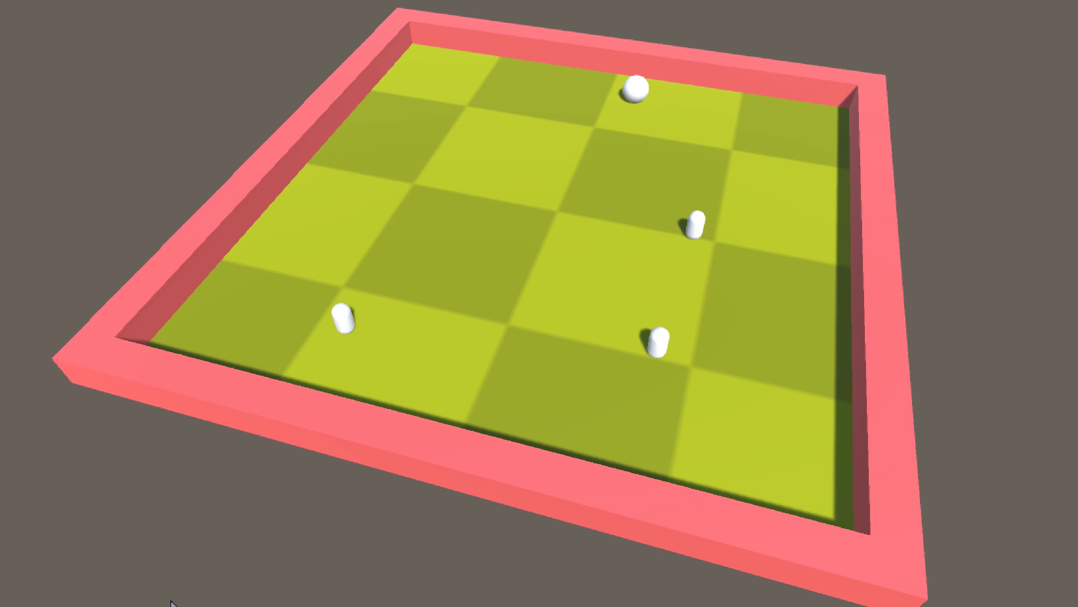
key("Down")
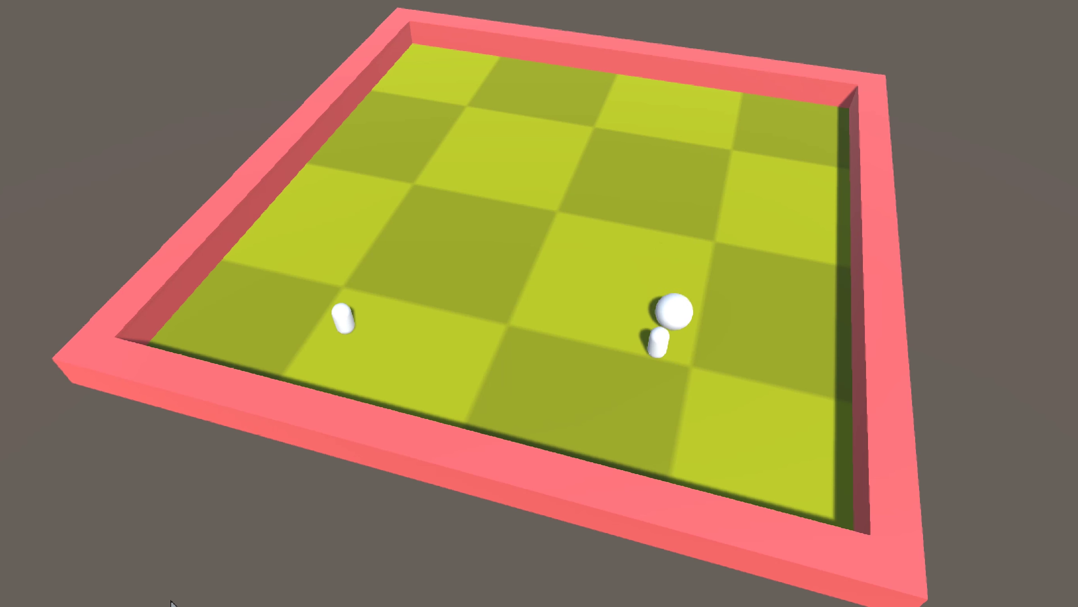
key("Left")
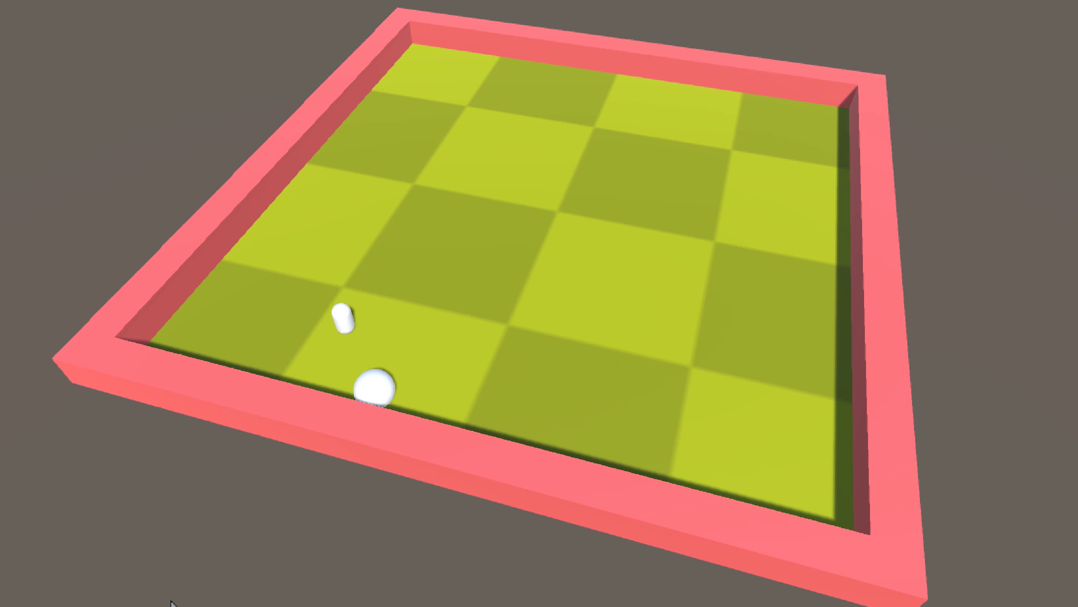
key("Up")
key("Down")
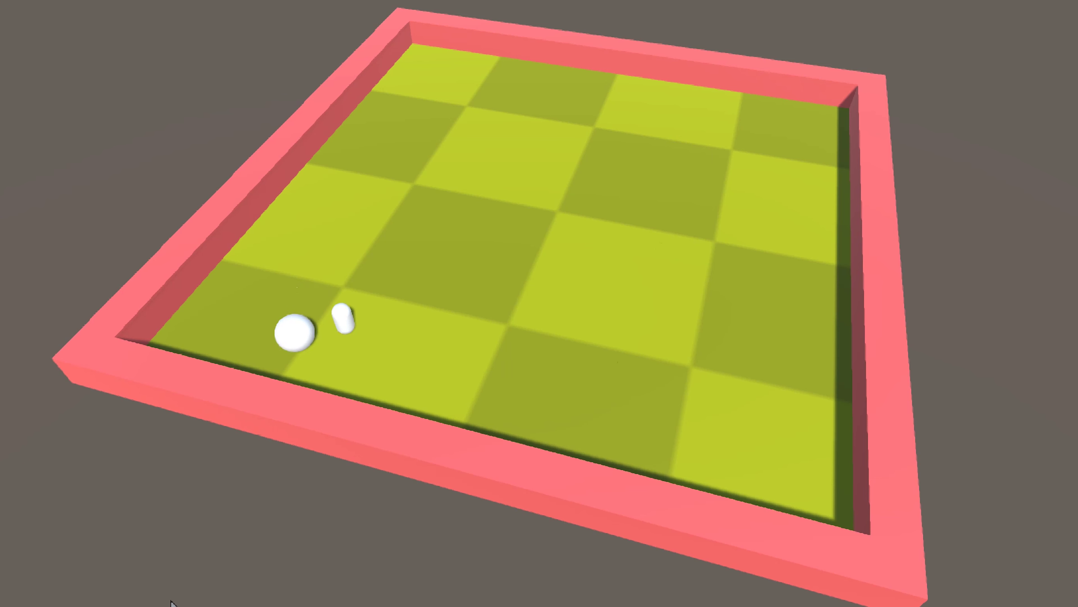
key("Up")
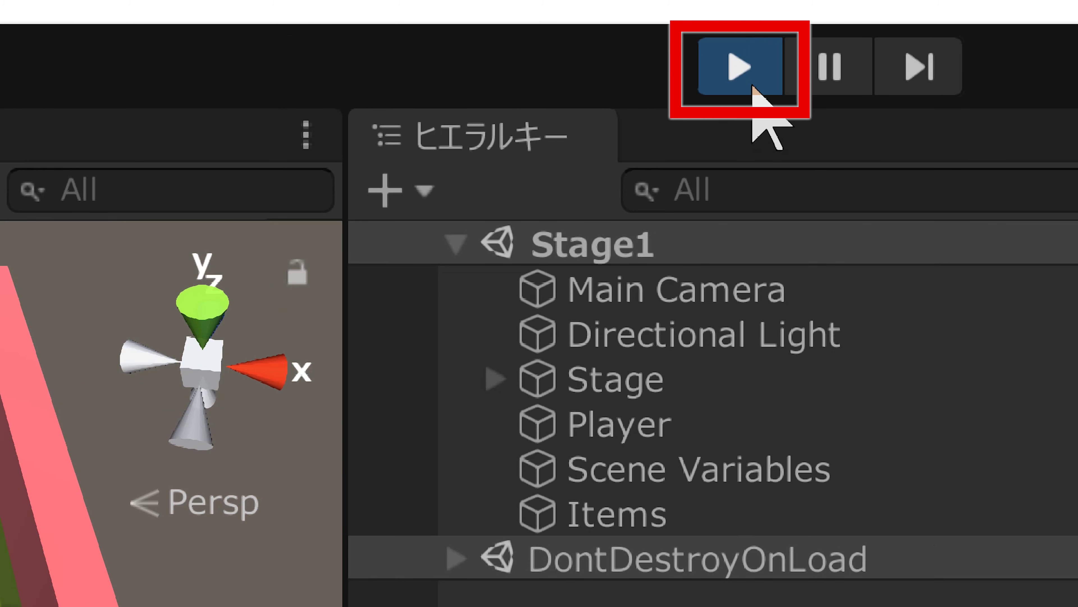
left_click(753, 87)
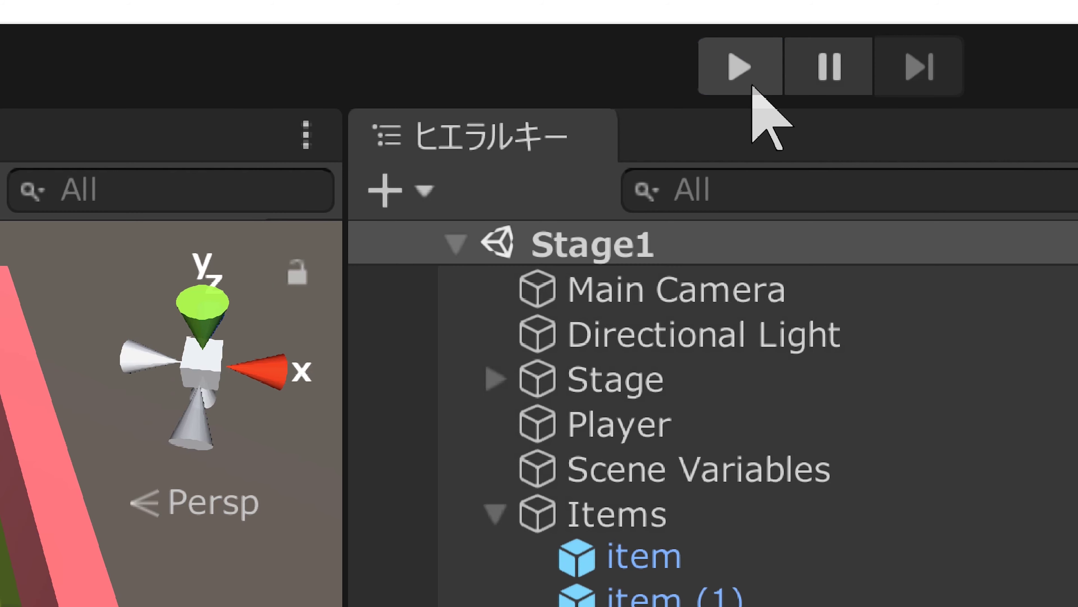